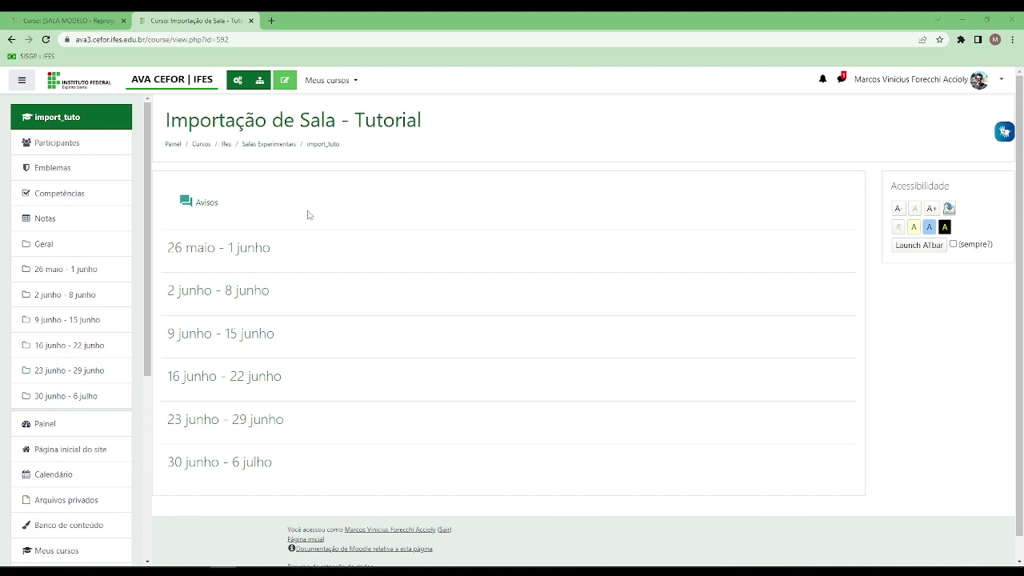
Examine the weekly lessons, practices and questionnaires of the model course on HTML5 e CSS3 in its own browser tab.
click(87, 20)
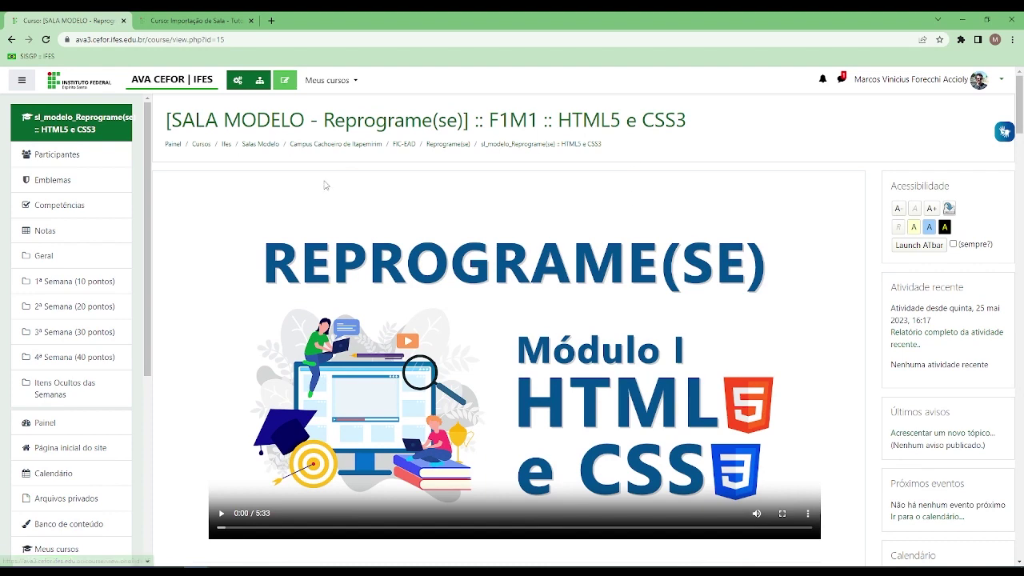
scroll(451, 215, down, 5)
scroll(453, 228, down, 1)
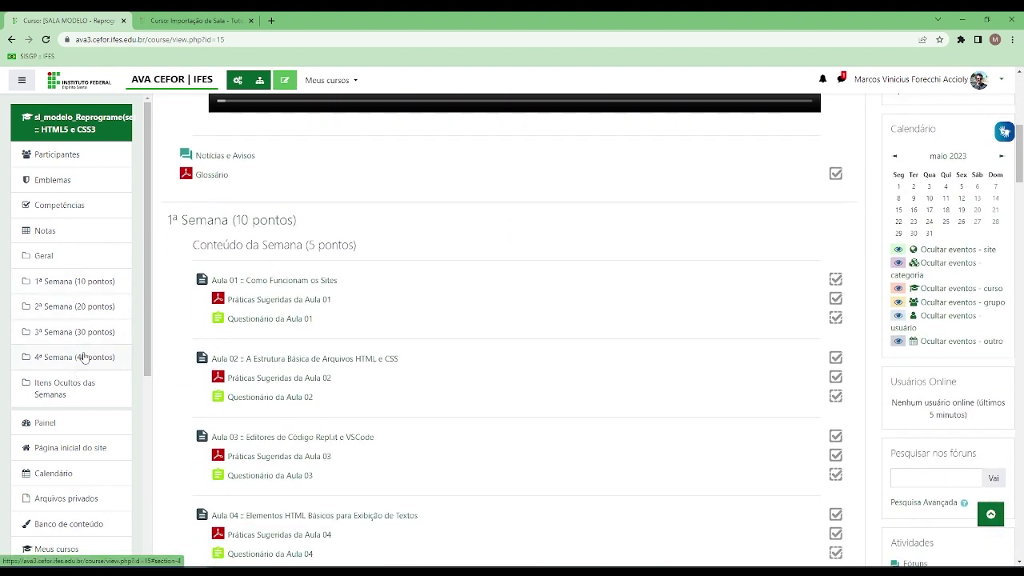
scroll(281, 317, down, 15)
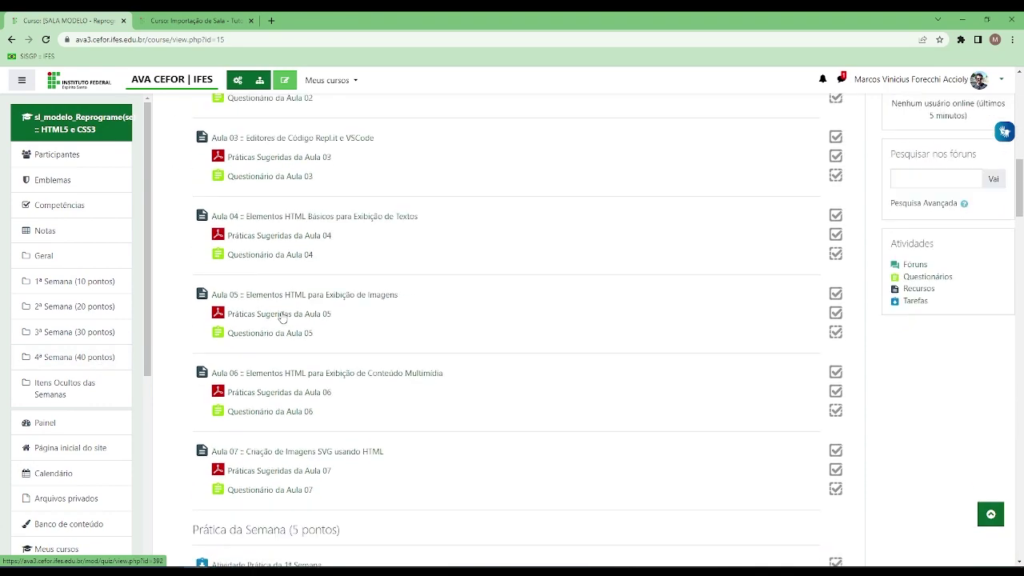
scroll(281, 317, down, 3)
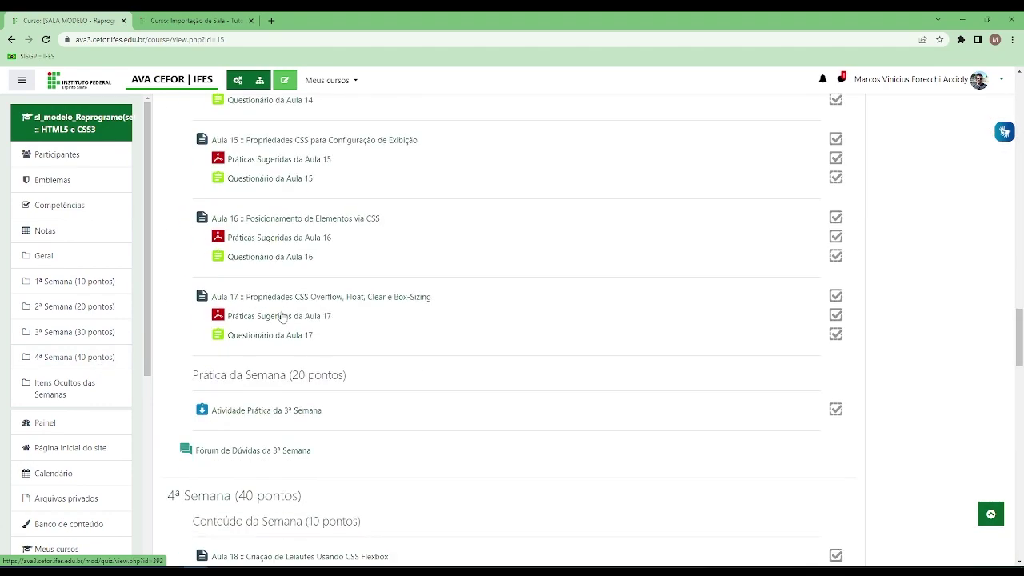
scroll(281, 318, up, 15)
scroll(282, 318, up, 10)
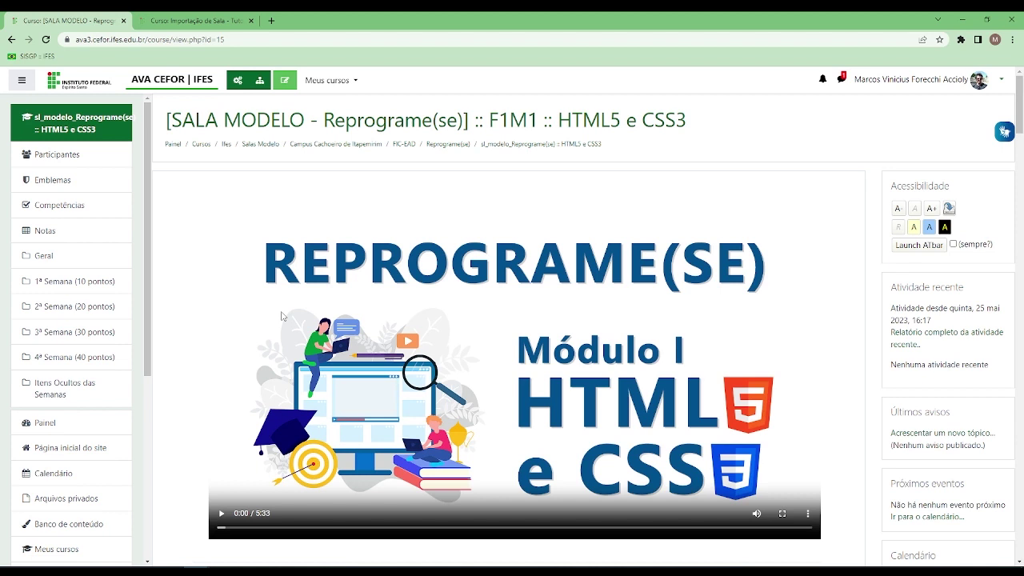
Open the course import page for the course "Importação de Sala - Tutorial".
click(194, 20)
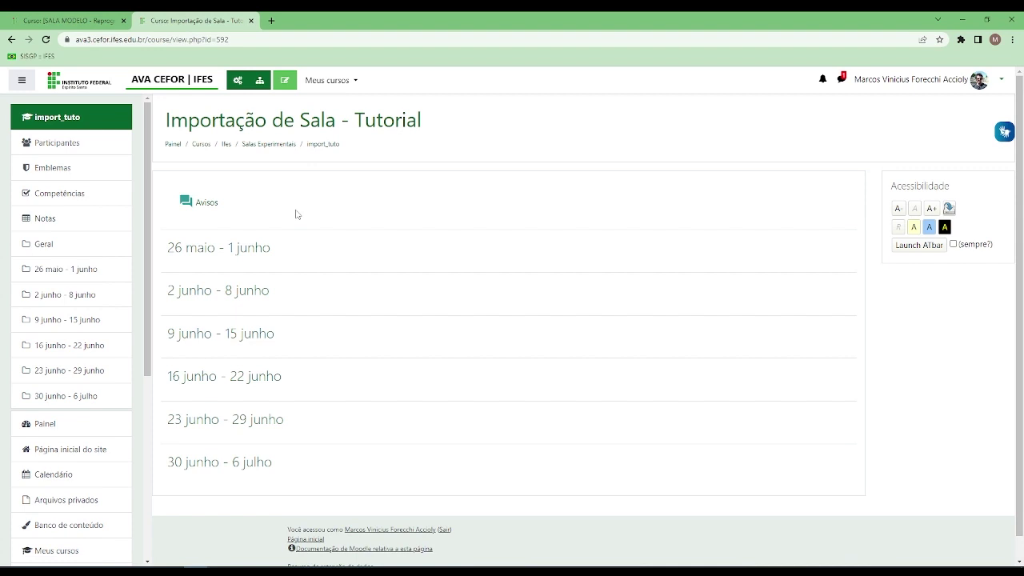
click(237, 81)
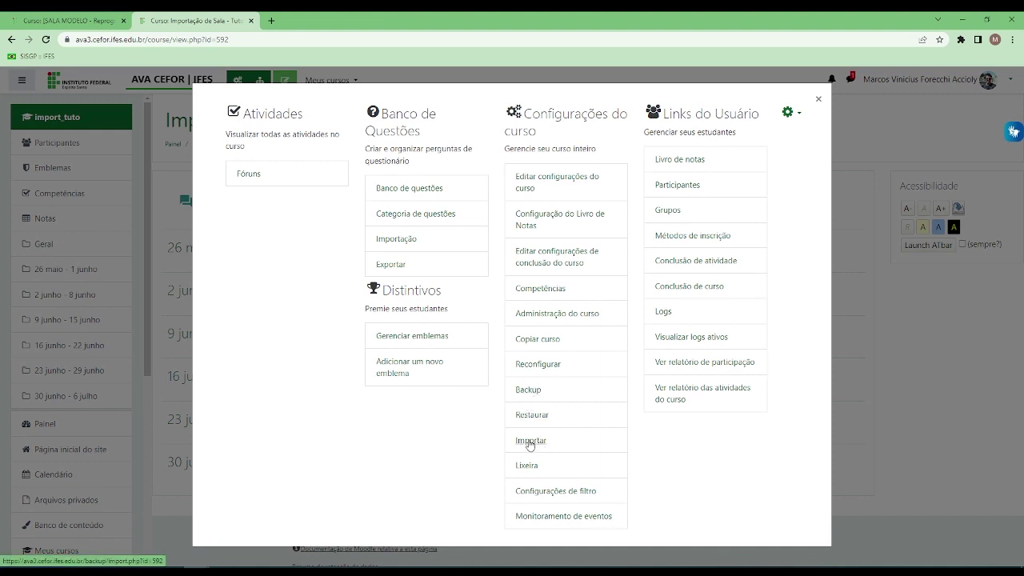
drag(534, 114, 566, 134)
click(566, 134)
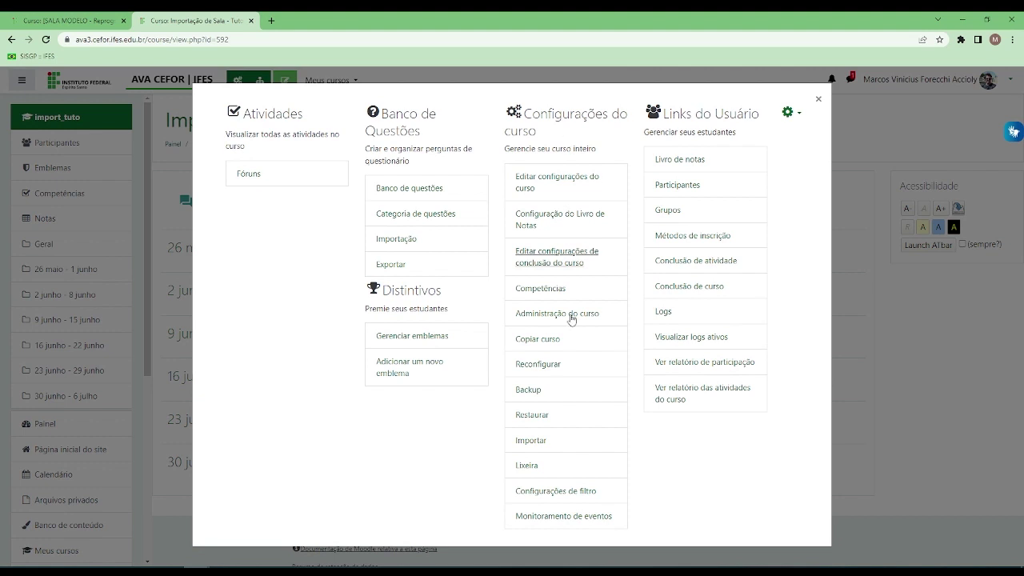
click(535, 445)
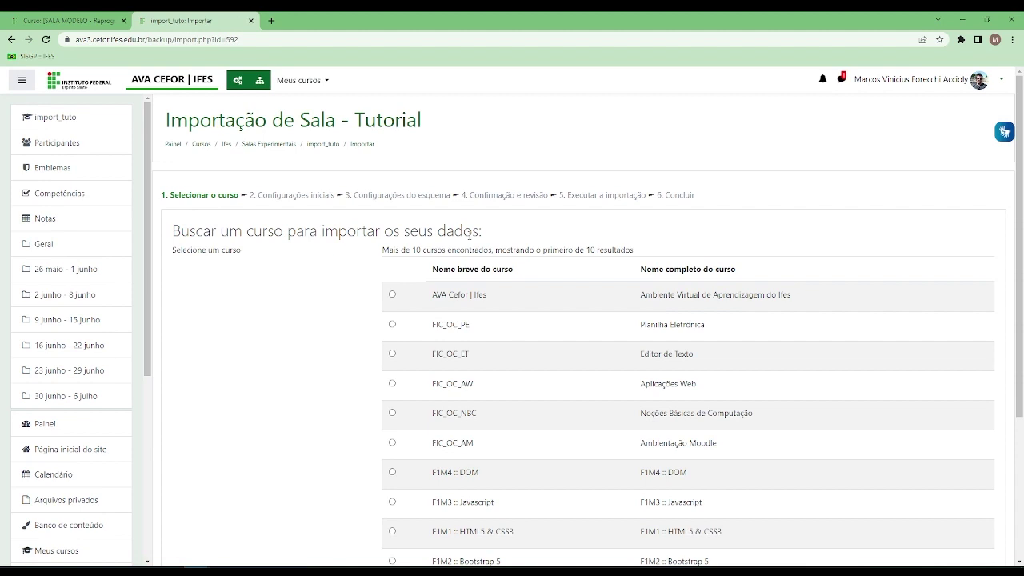
Copy the full name of the model course from its page title.
scroll(469, 232, down, 3)
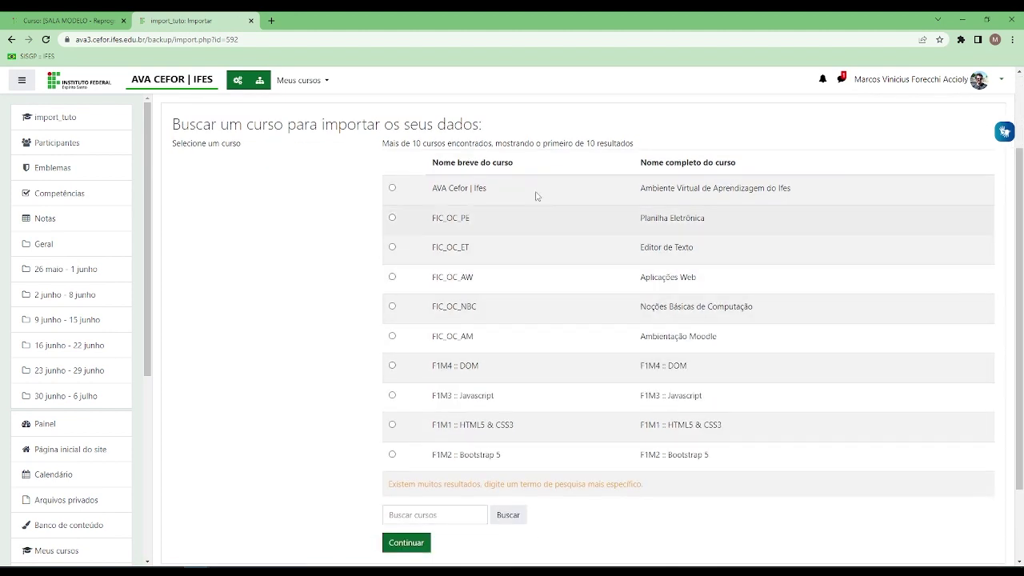
scroll(480, 190, up, 1)
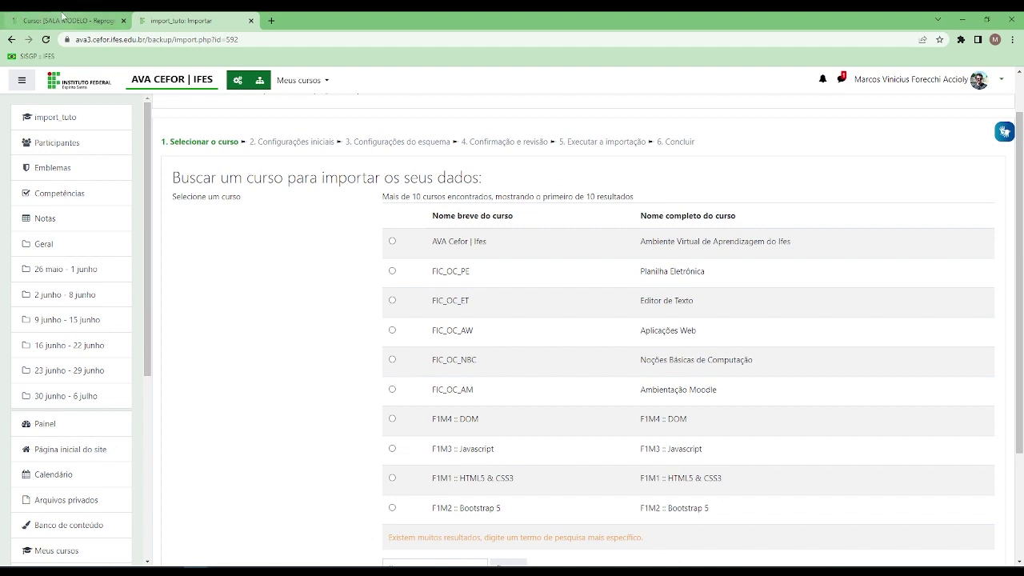
click(62, 15)
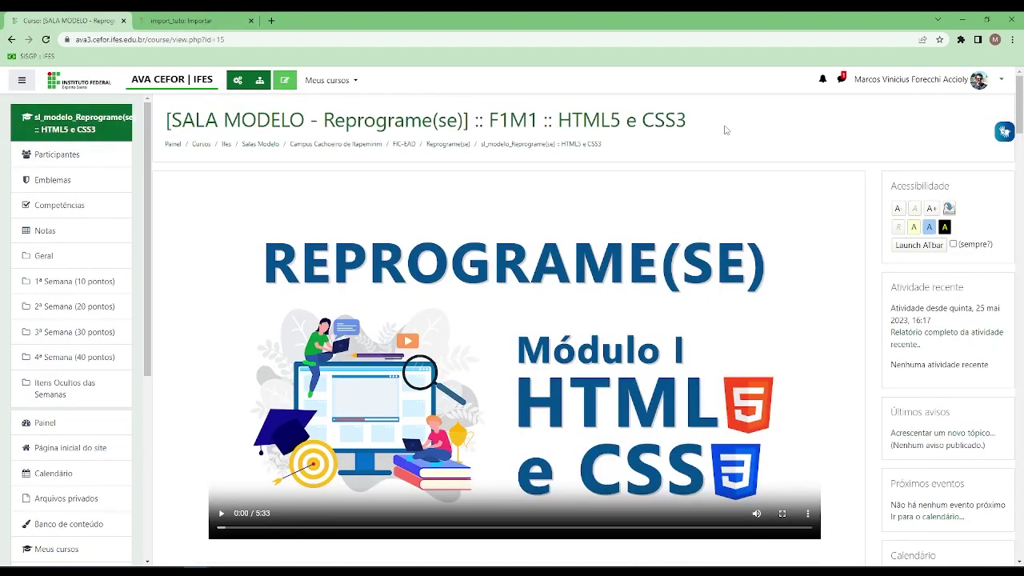
drag(166, 120, 686, 120)
key(ctrl+c)
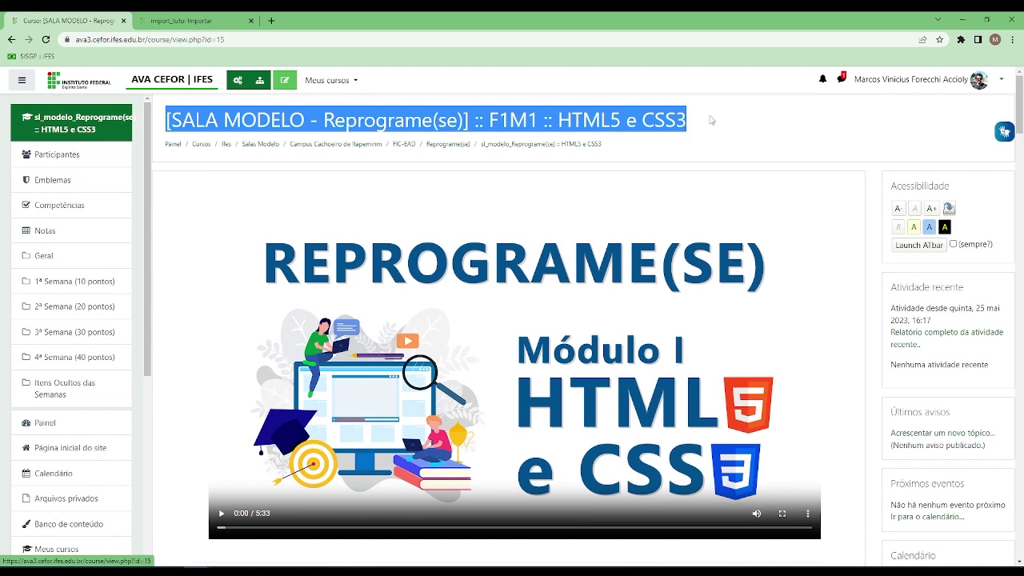
click(711, 120)
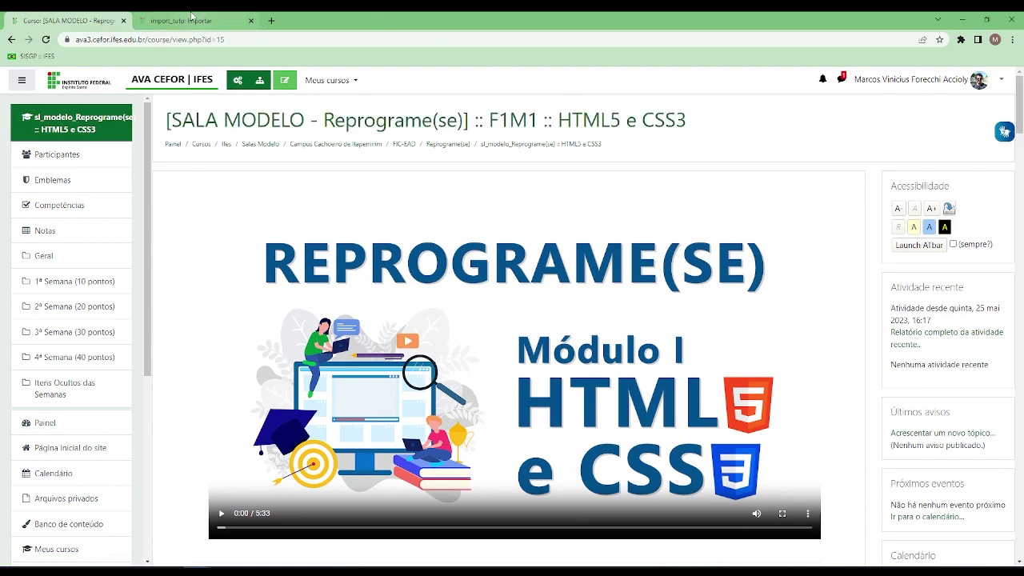
Search the courses to import from for "[SALA MODELO - Reprograme(se)] :: F1M1 :: HTML5 e CSS3".
click(192, 16)
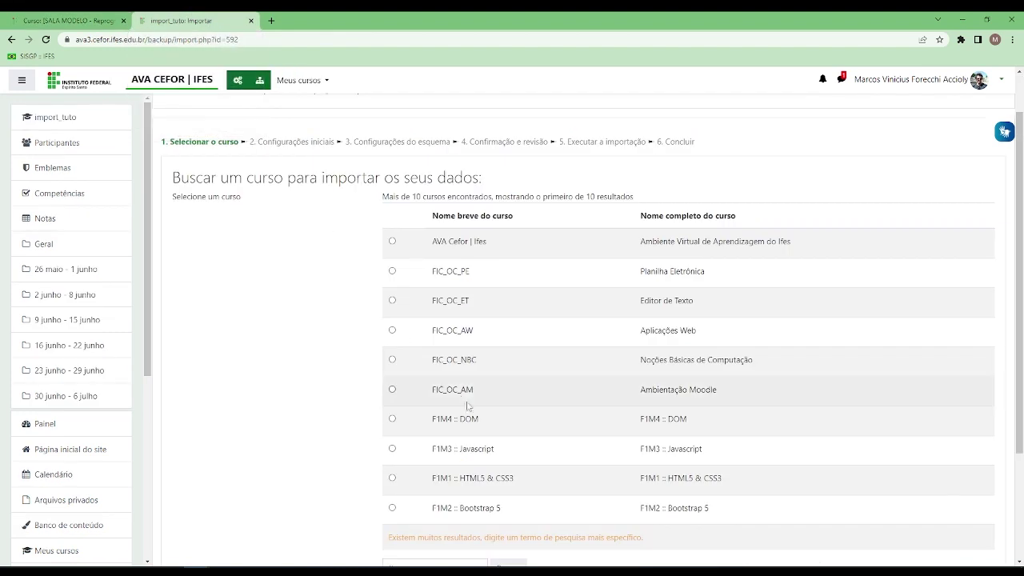
scroll(467, 406, down, 2)
click(400, 414)
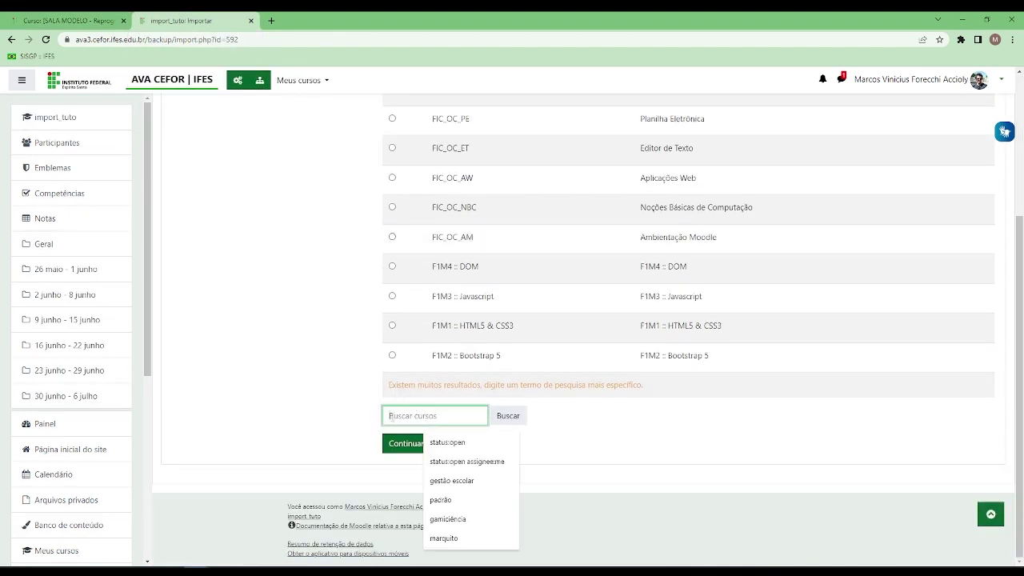
key(ctrl+v)
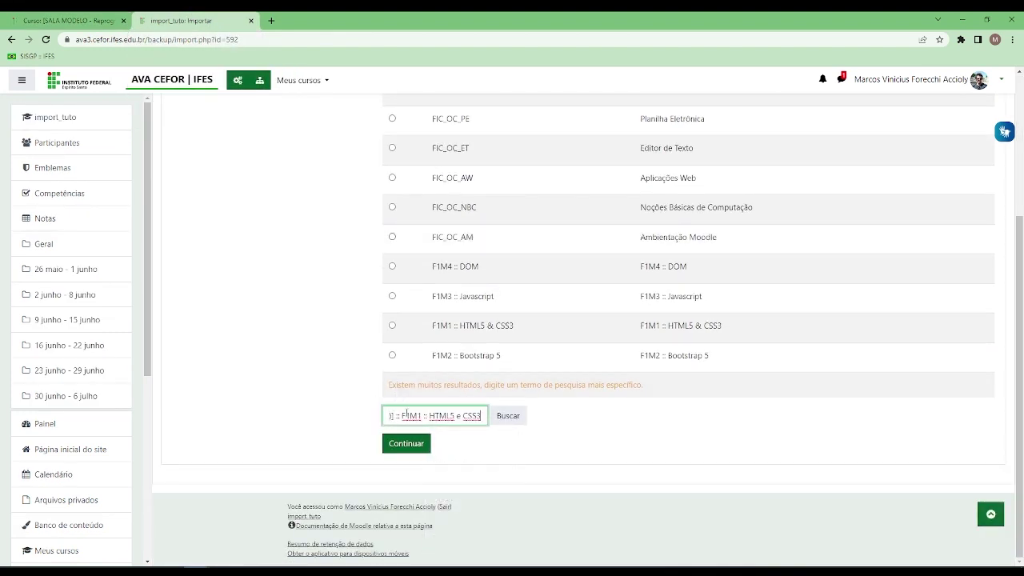
click(508, 415)
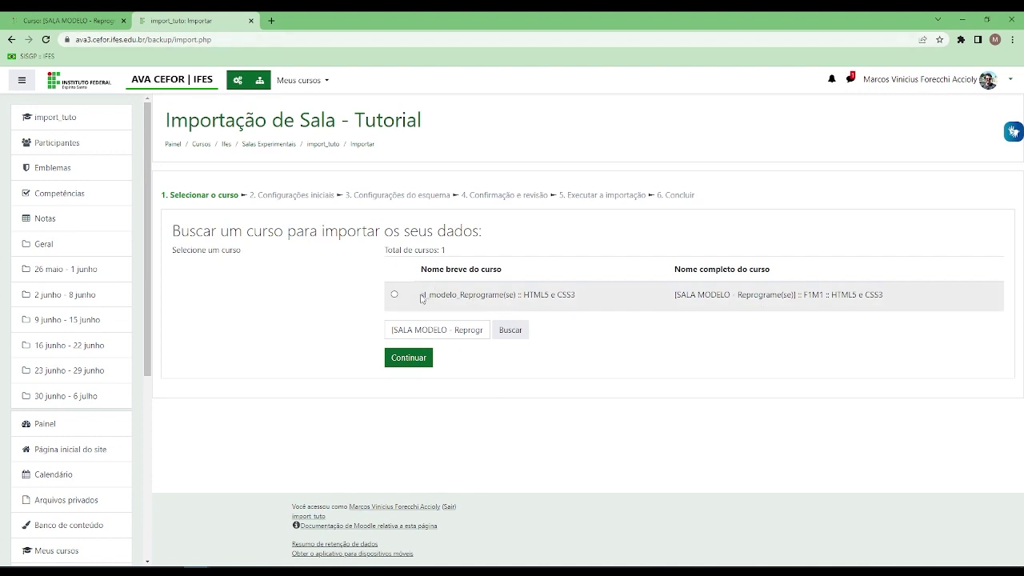
Compare the found course's short name with the model course's breadcrumb, and continue with sl_modelo_Reprograme(se) :: HTML5 e CSS3 as the import source.
drag(422, 299, 576, 298)
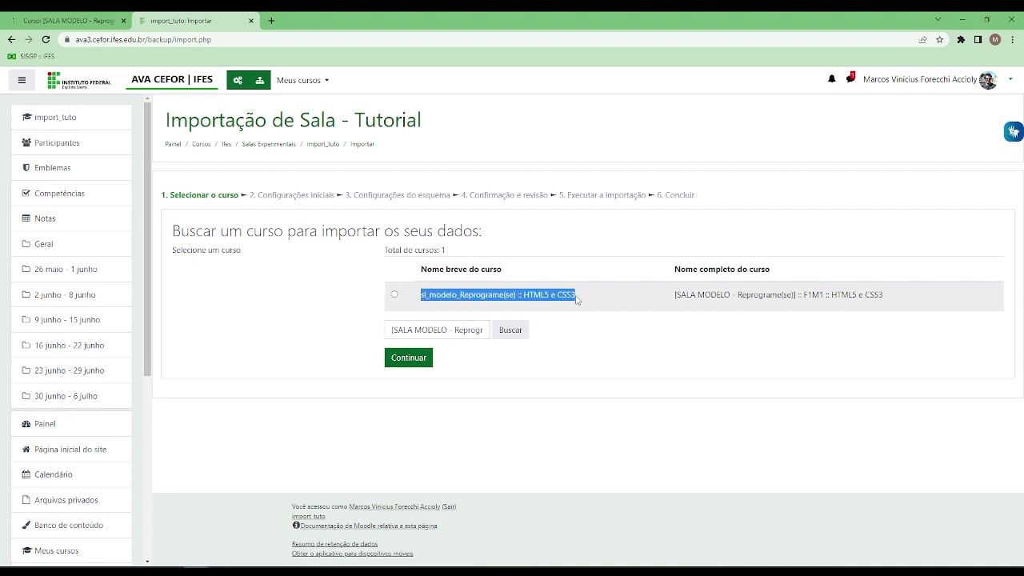
click(575, 298)
key(ctrl+shift+Tab)
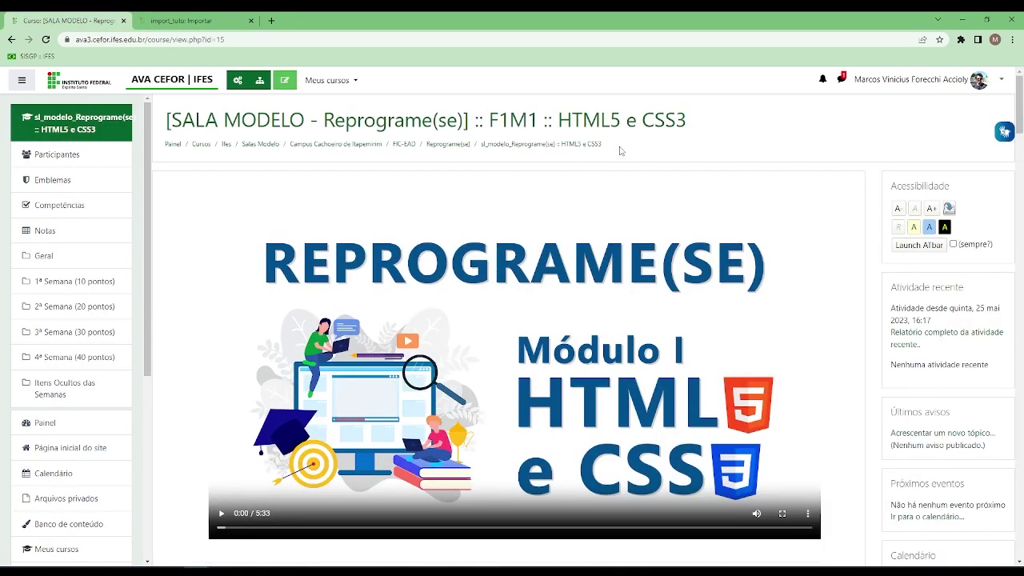
drag(606, 146, 481, 152)
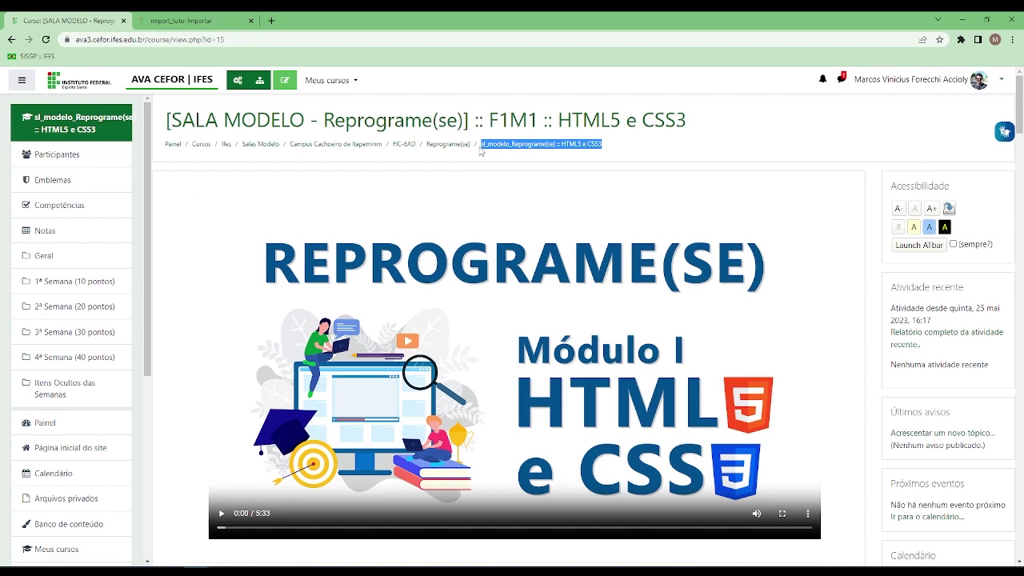
click(163, 16)
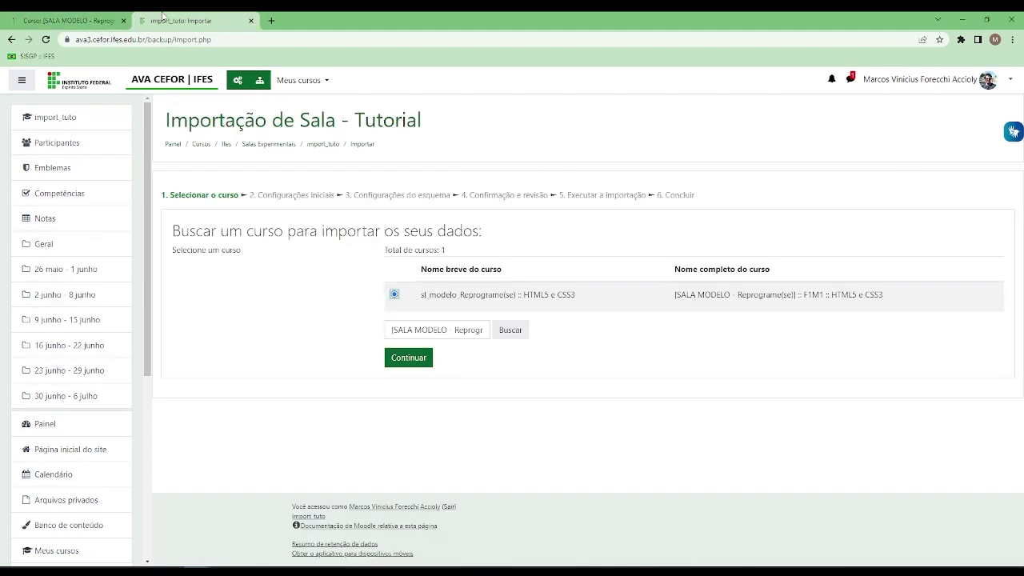
click(541, 326)
click(407, 360)
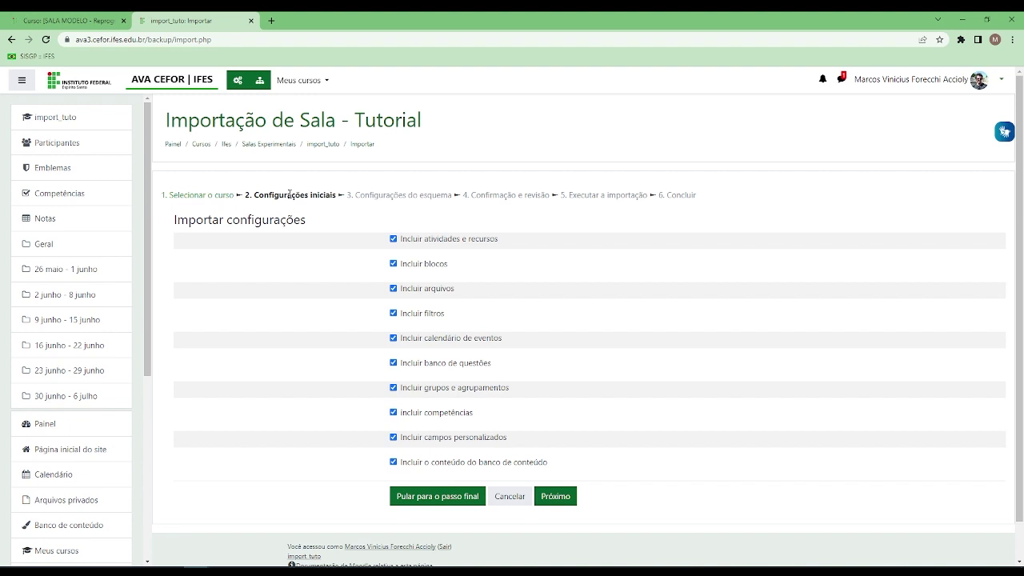
Exclude the calendar of events in the initial import settings and proceed to the schema settings.
drag(255, 195, 331, 196)
click(331, 196)
click(393, 338)
click(557, 497)
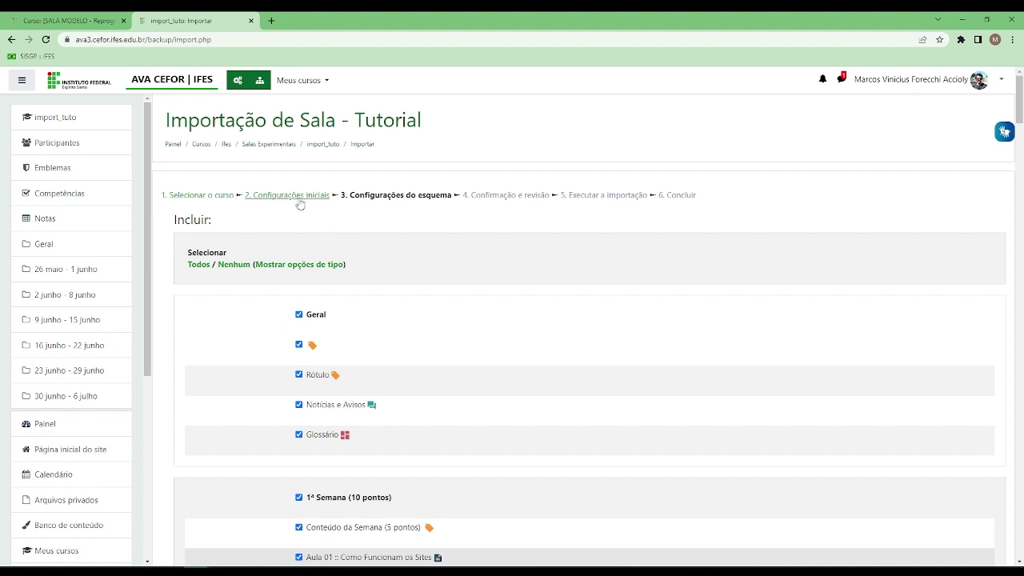
Review the sections and activities offered for import, from Geral through the start of 2ª Semana.
scroll(339, 297, down, 2)
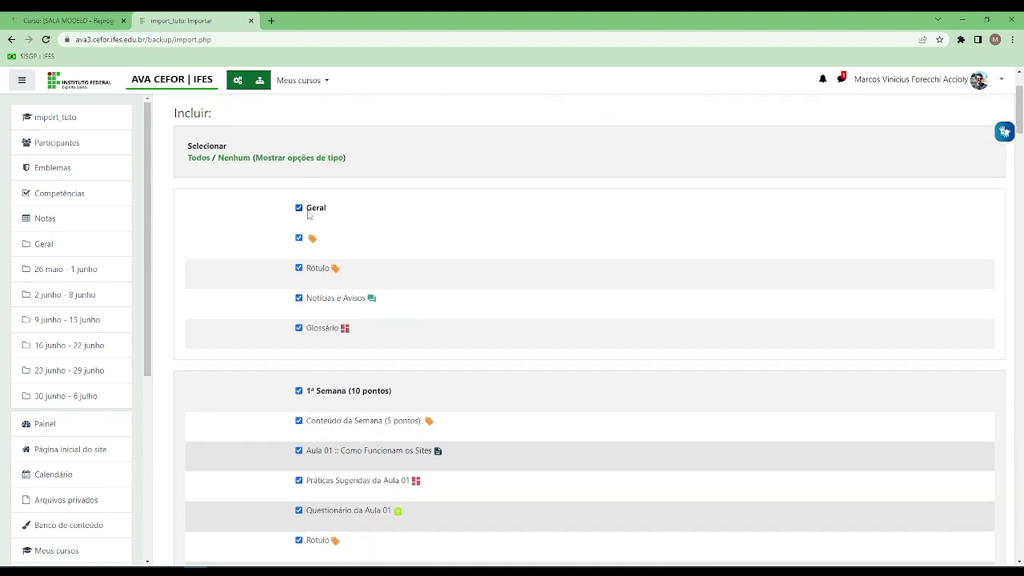
scroll(344, 336, down, 4)
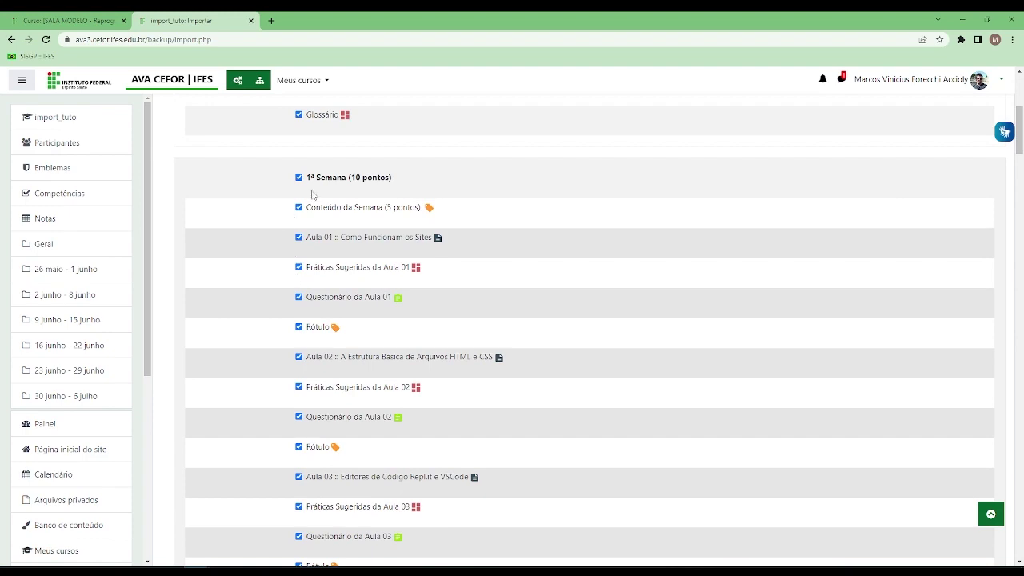
scroll(318, 364, down, 2)
scroll(317, 367, down, 7)
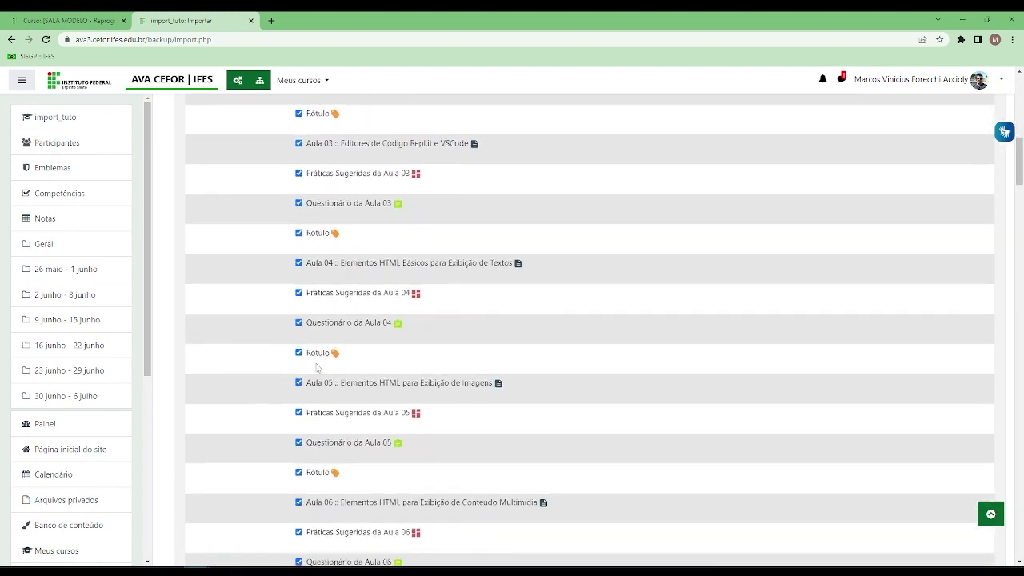
scroll(318, 368, up, 6)
scroll(318, 367, up, 7)
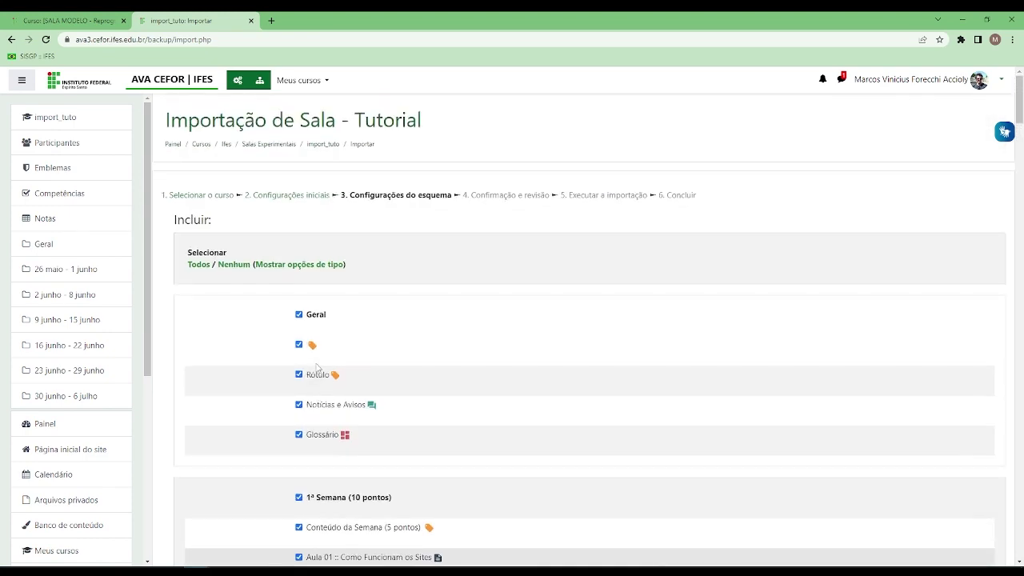
scroll(349, 327, down, 10)
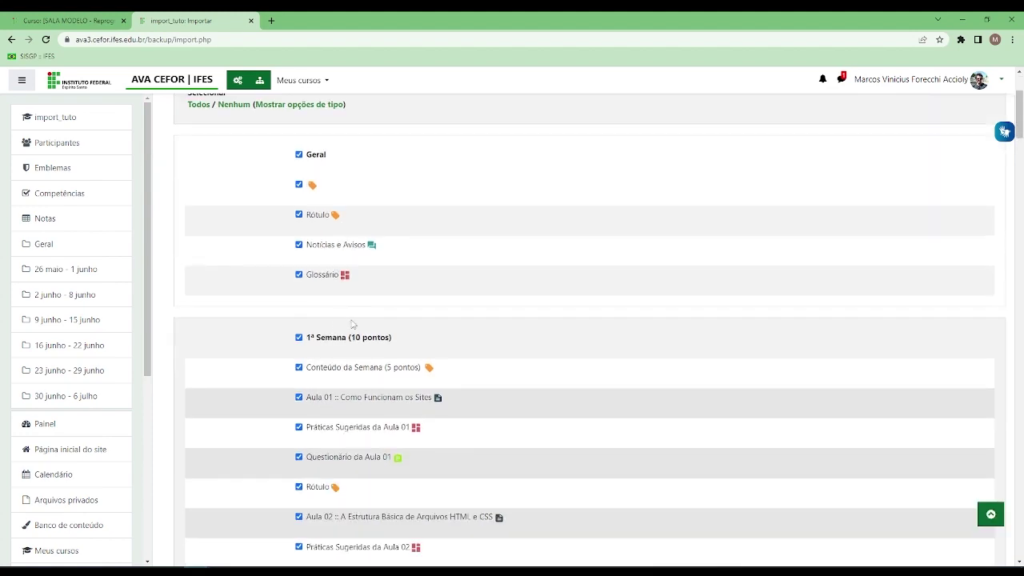
scroll(421, 329, up, 5)
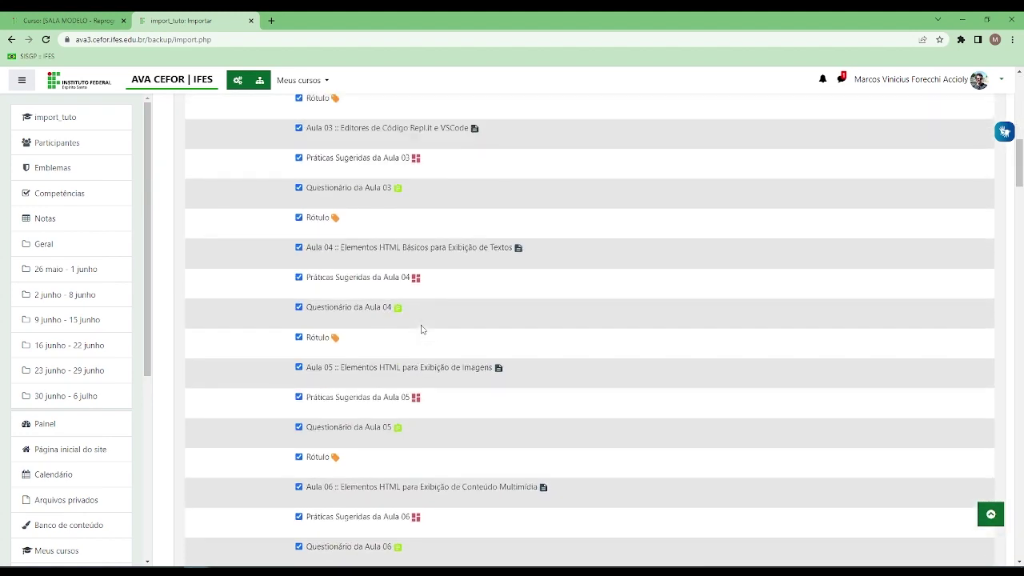
scroll(421, 329, down, 10)
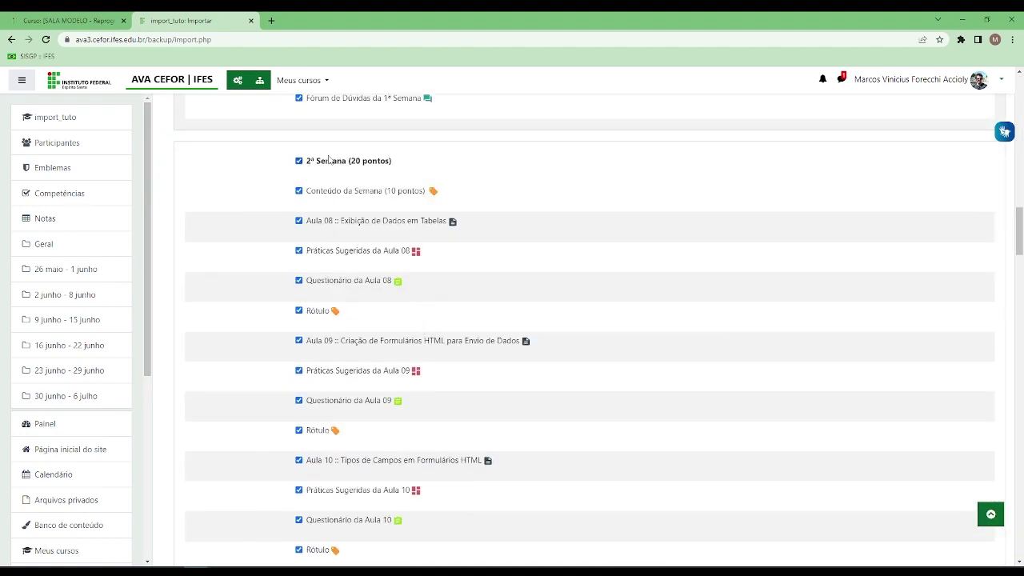
Try excluding the 2ª Semana section, Práticas Sugeridas da Aula 08 and Conteúdo da Semana (10 pontos) from the import.
click(299, 162)
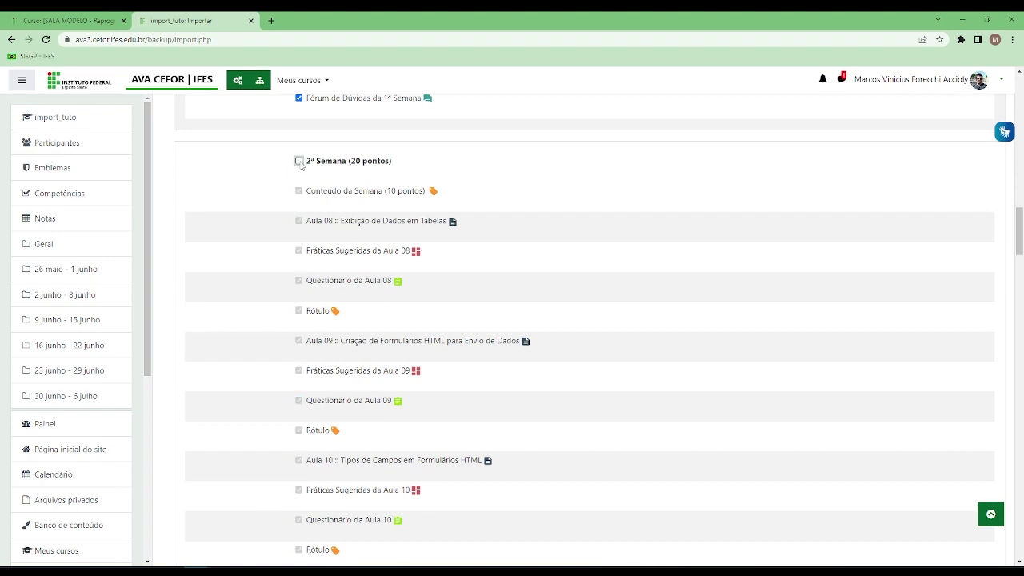
click(299, 162)
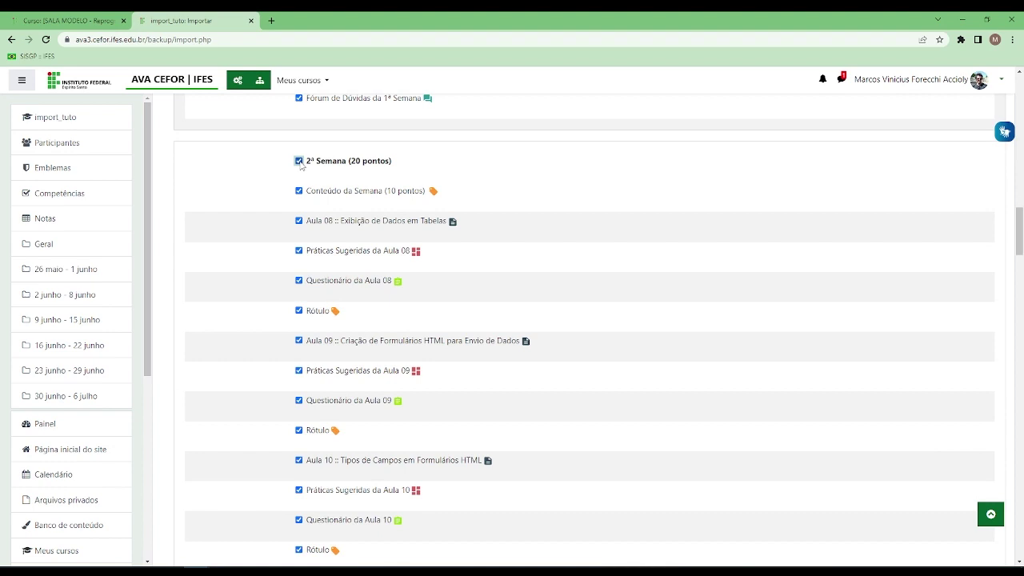
click(299, 251)
click(299, 251)
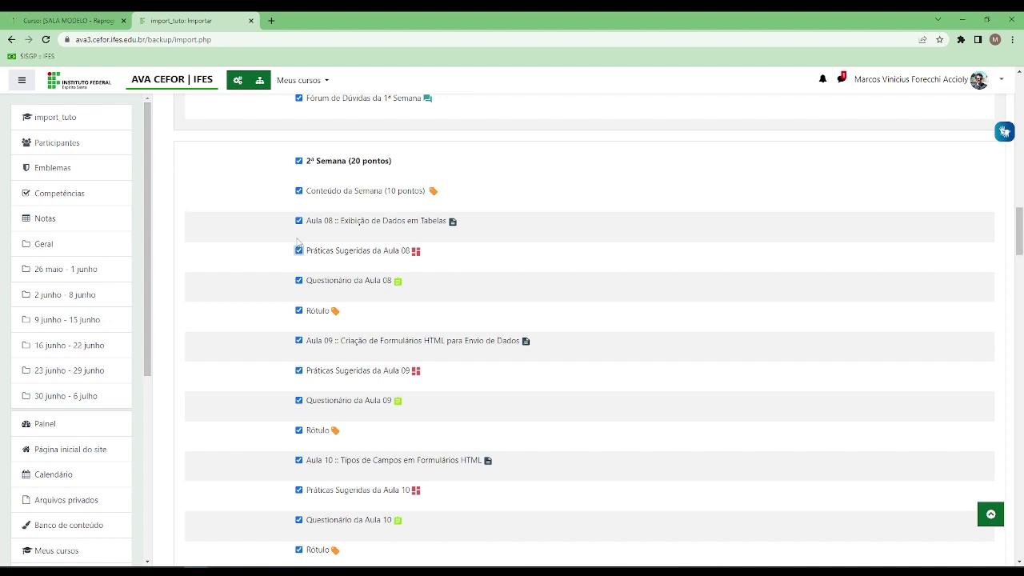
click(299, 191)
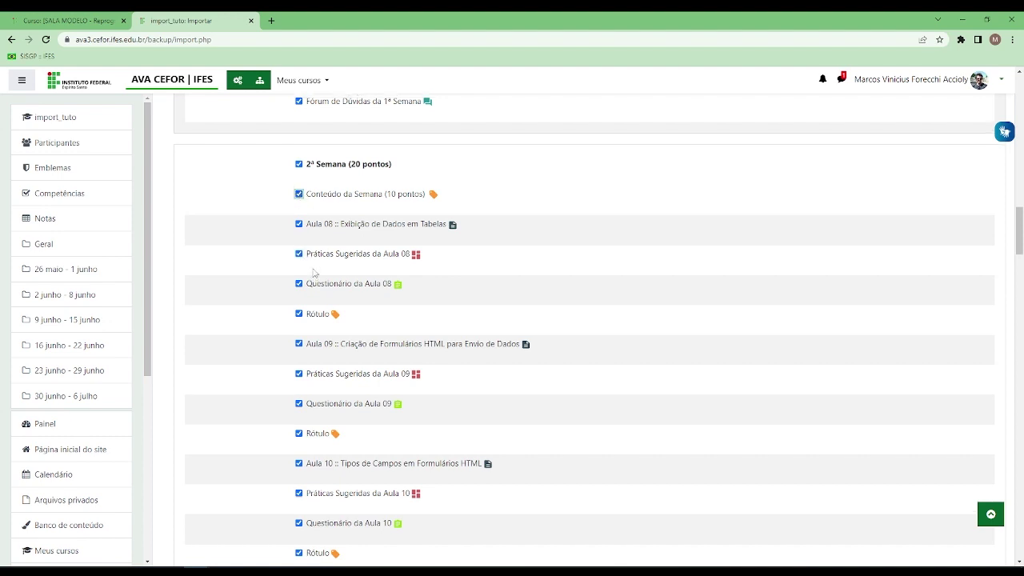
Try deselecting every section and activity in the import schema, and check the lists from 1ª Semana to 3ª Semana.
scroll(314, 264, up, 20)
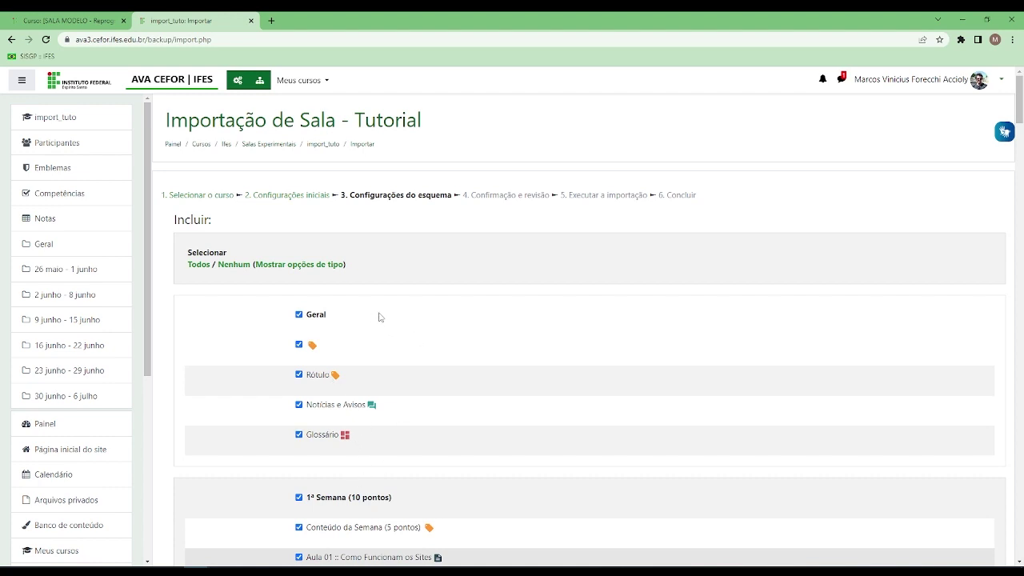
click(225, 269)
scroll(254, 311, down, 10)
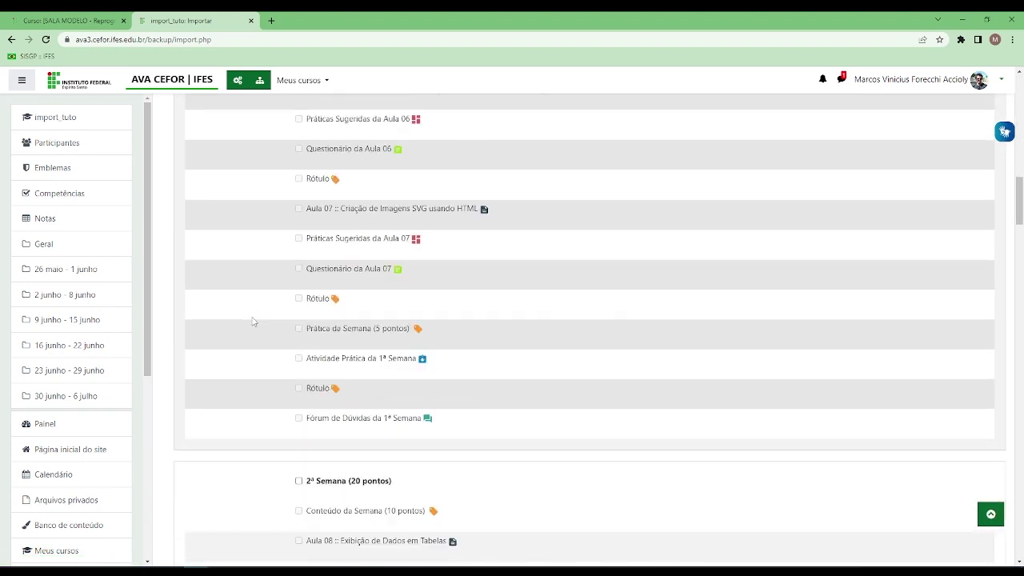
scroll(252, 321, down, 12)
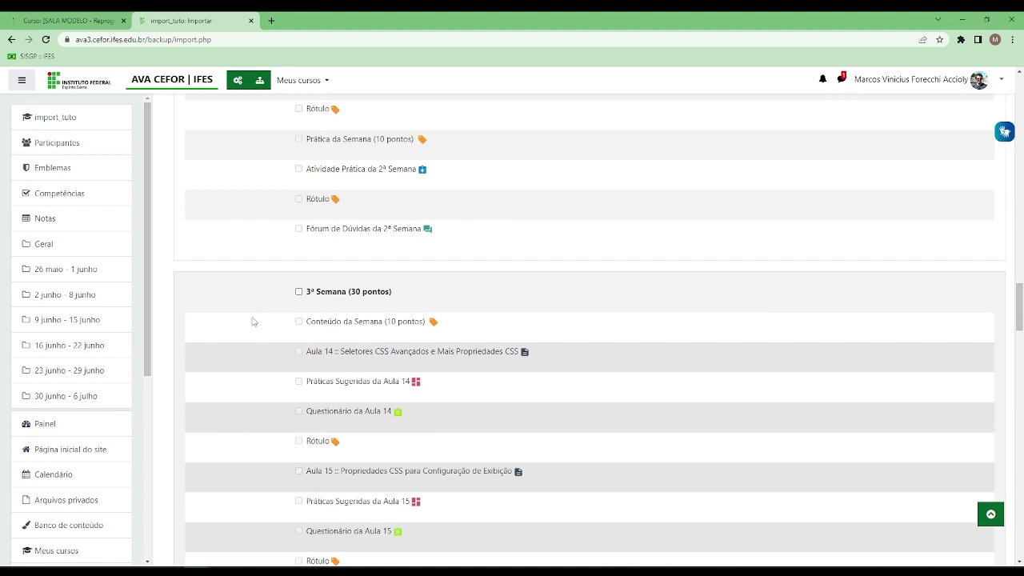
Try toggling the inclusion of the 3ª Semana (30 pontos) section and its Questionário da Aula 14.
click(298, 291)
click(299, 291)
click(299, 292)
click(298, 291)
click(298, 292)
click(299, 411)
click(299, 292)
Include all sections and activities in the import schema and proceed to confirmation and review.
scroll(298, 294, up, 20)
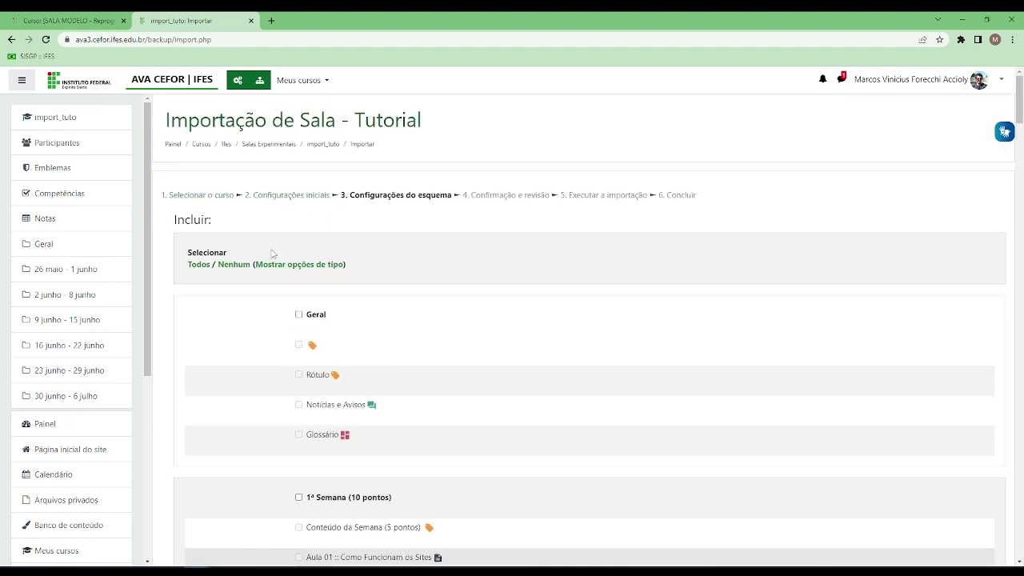
click(199, 265)
click(224, 266)
click(198, 264)
scroll(551, 321, down, 20)
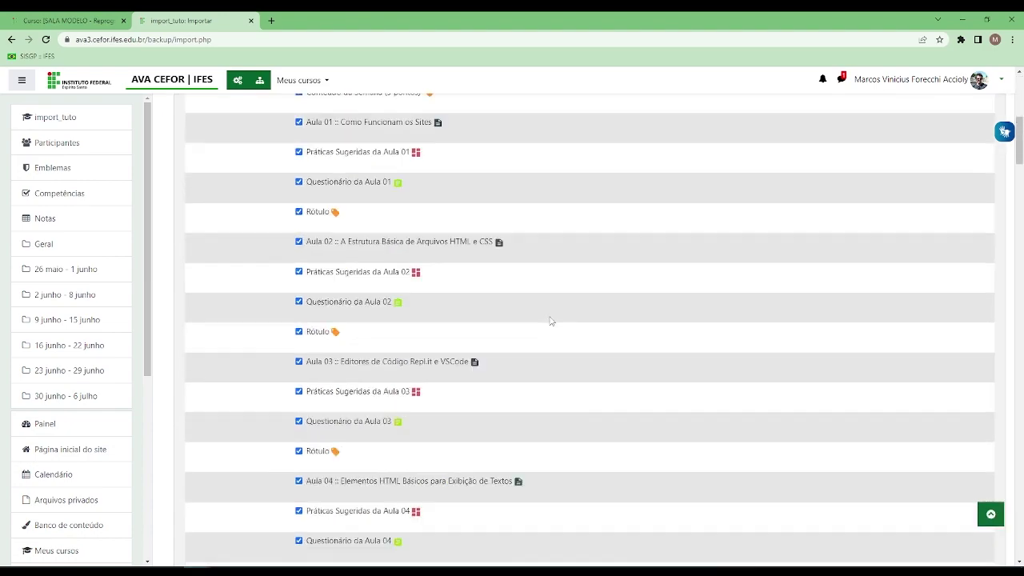
scroll(551, 320, down, 20)
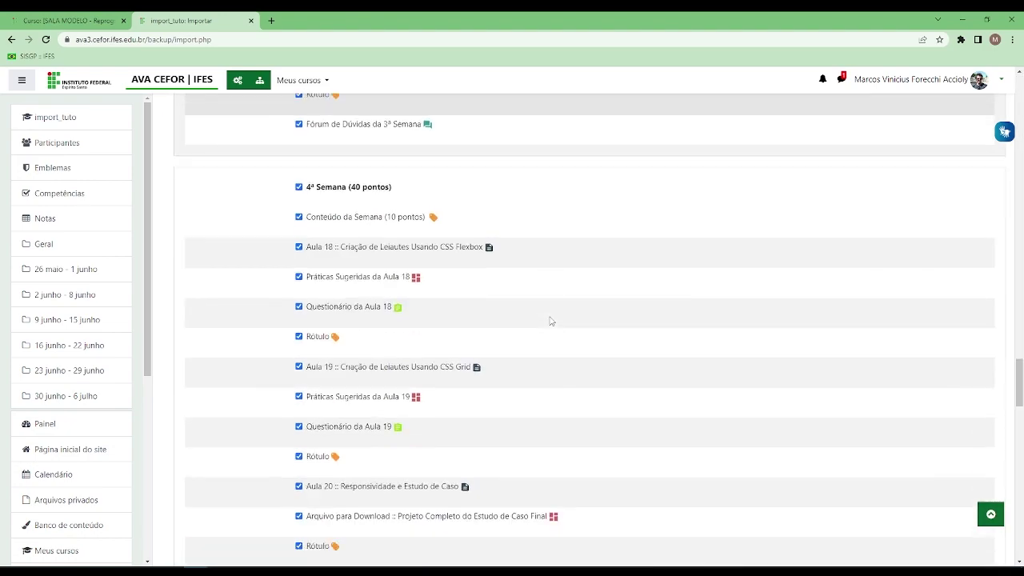
scroll(550, 321, down, 3)
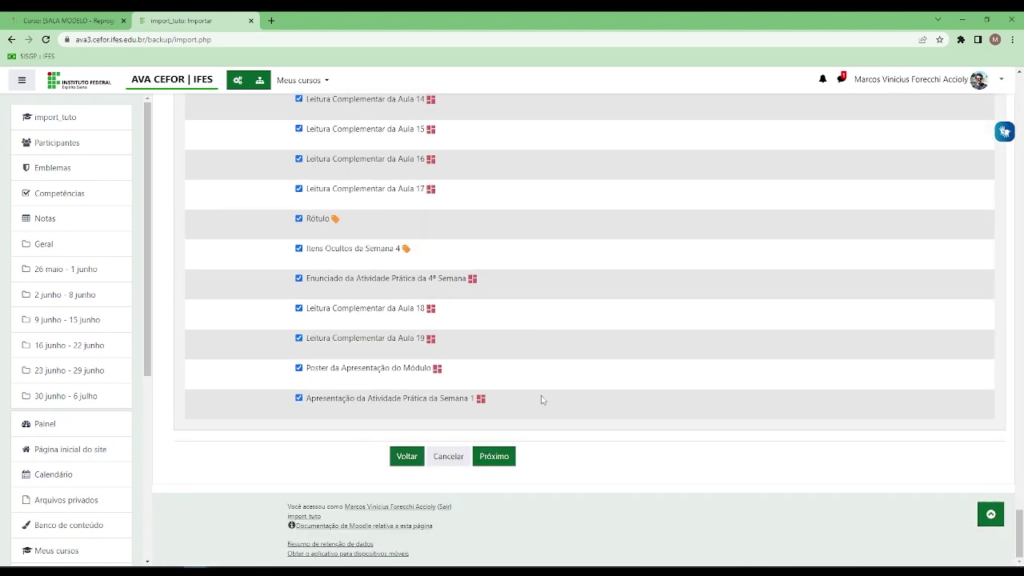
click(496, 458)
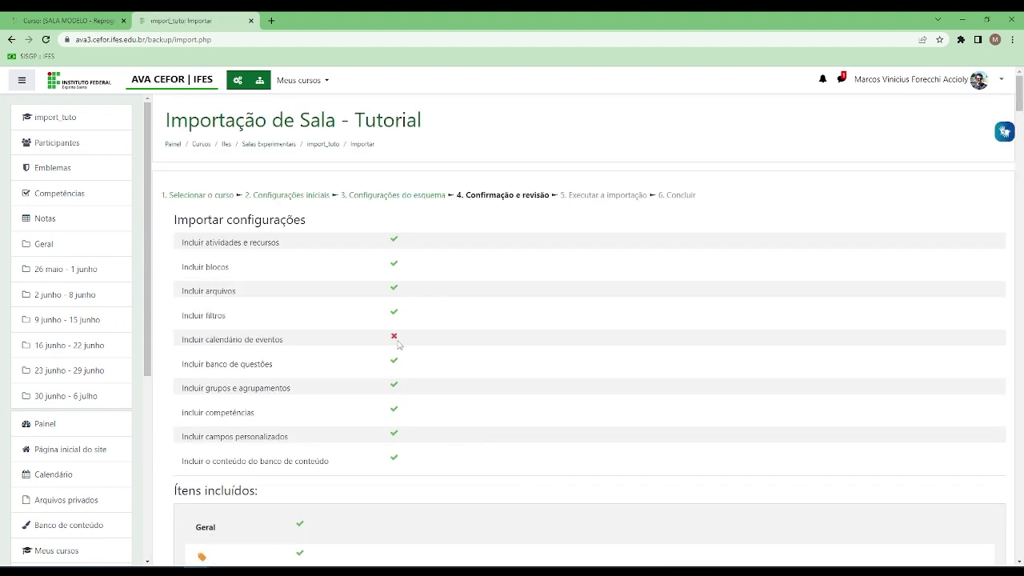
Review the import settings, especially the event calendar option, and the included items through 1ª Semana.
double_click(266, 340)
click(240, 342)
drag(468, 196, 547, 194)
click(525, 192)
scroll(395, 341, down, 7)
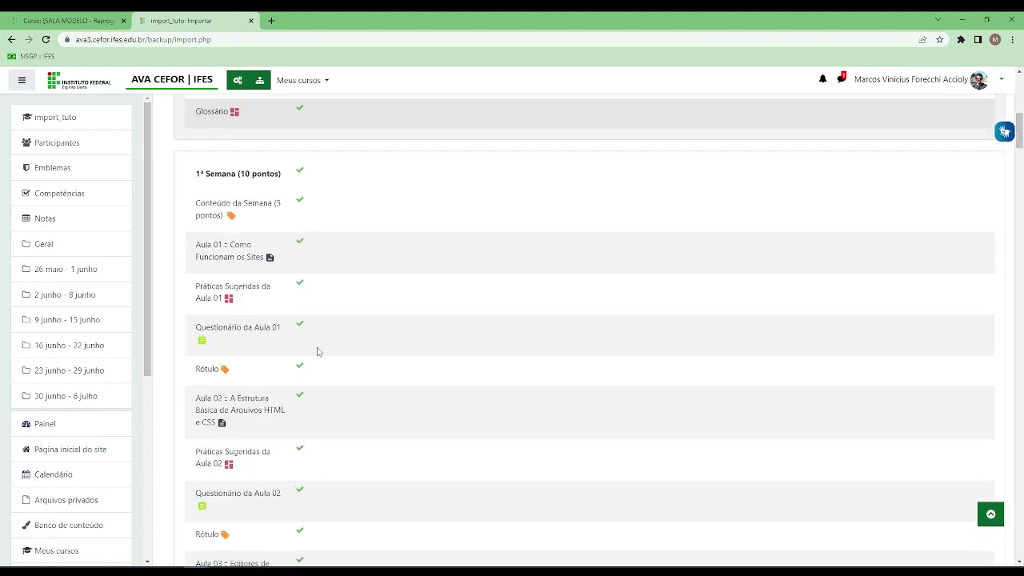
scroll(317, 352, up, 7)
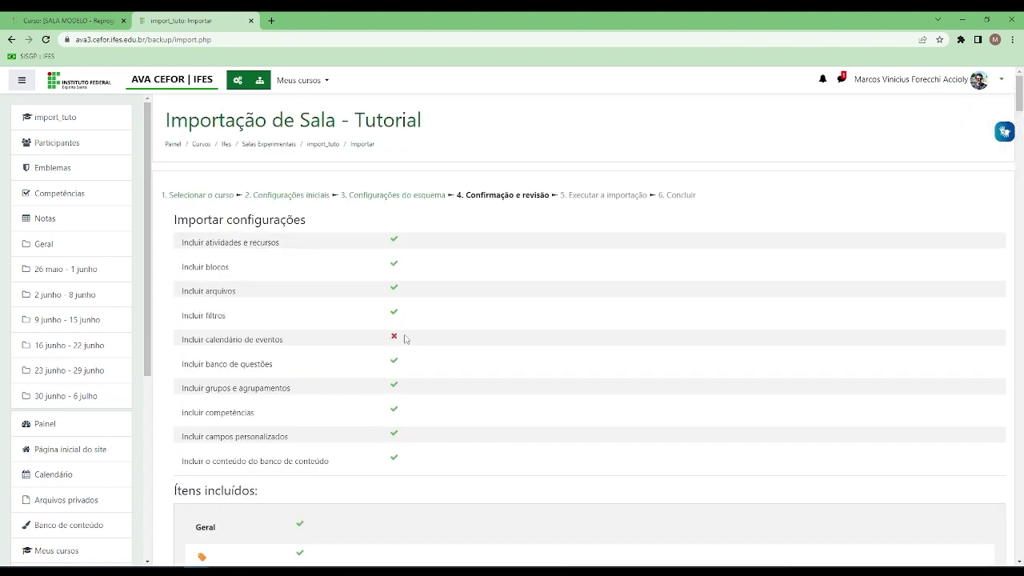
Execute the import after checking the remaining included items, and return to the course page on completion.
scroll(408, 339, down, 20)
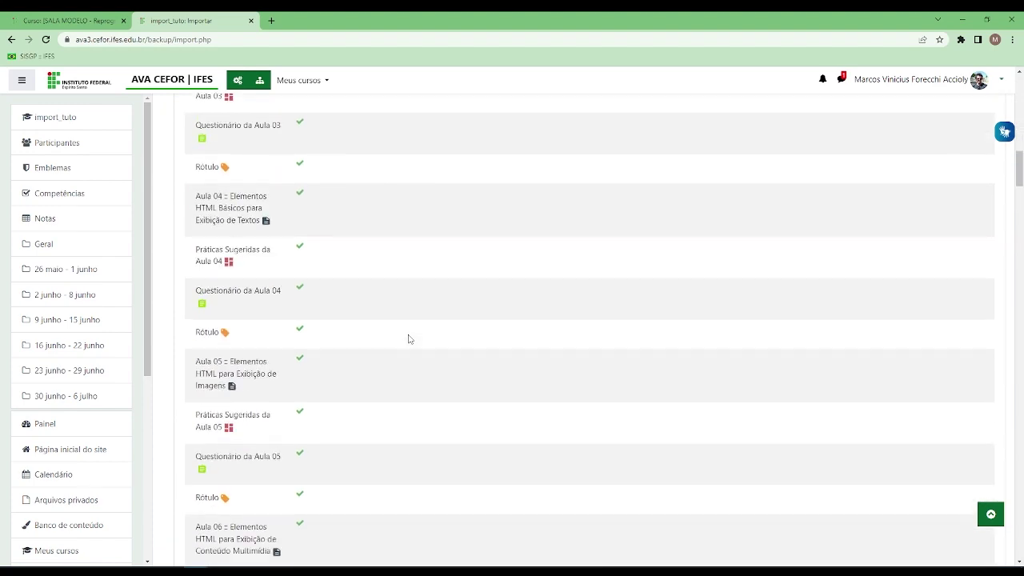
scroll(408, 339, down, 20)
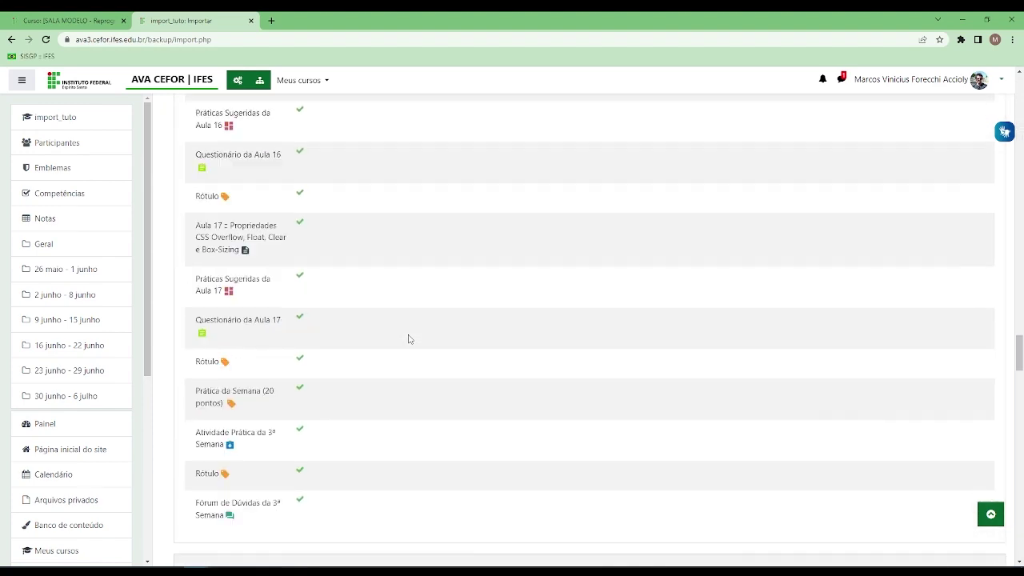
scroll(407, 339, down, 15)
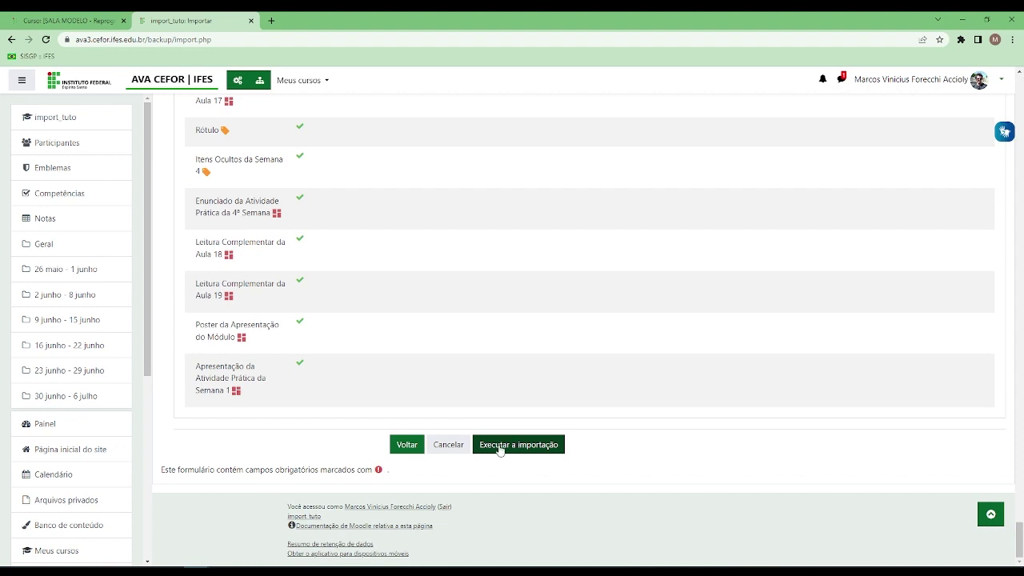
click(499, 448)
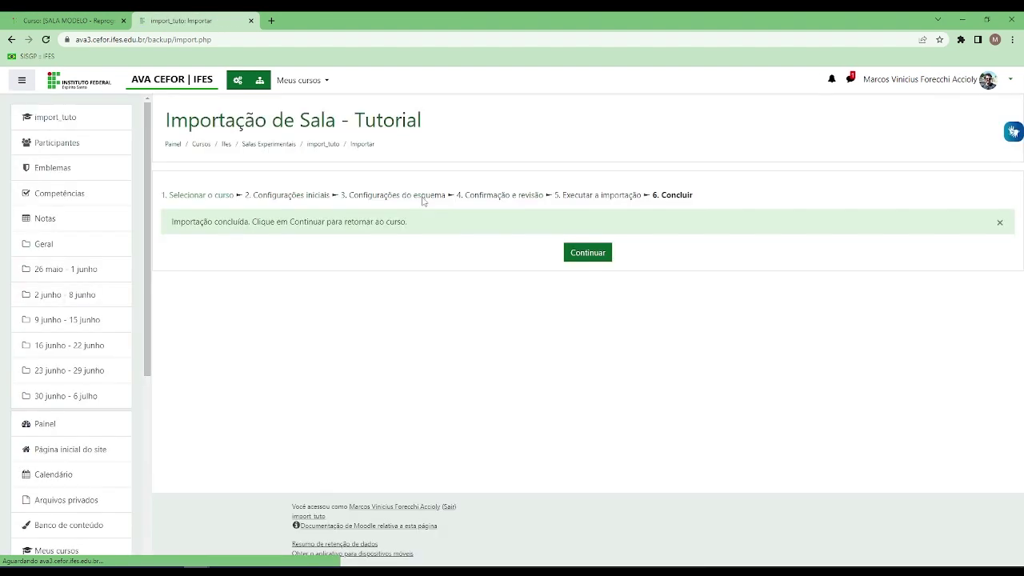
drag(175, 222, 312, 221)
click(329, 222)
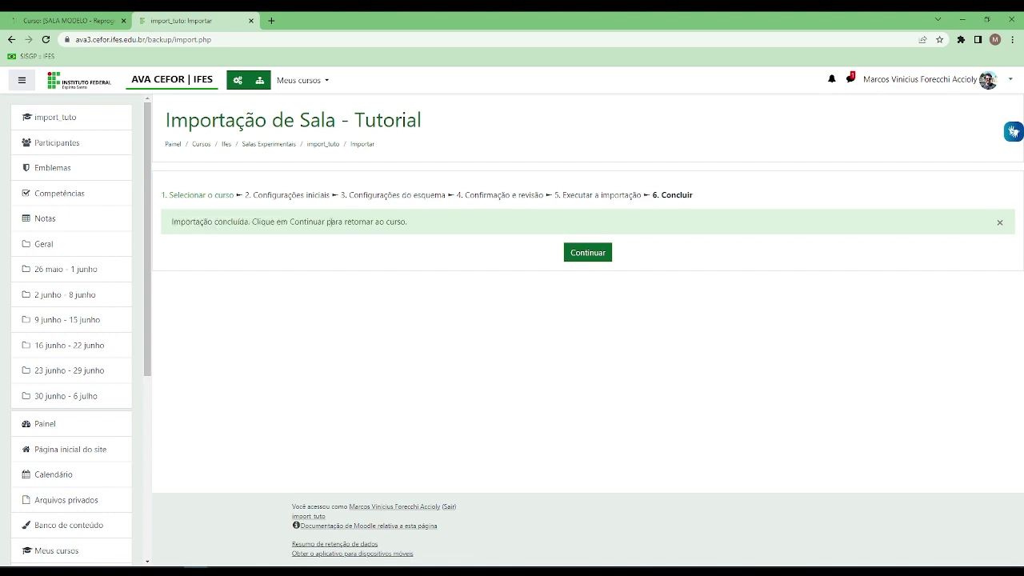
click(591, 261)
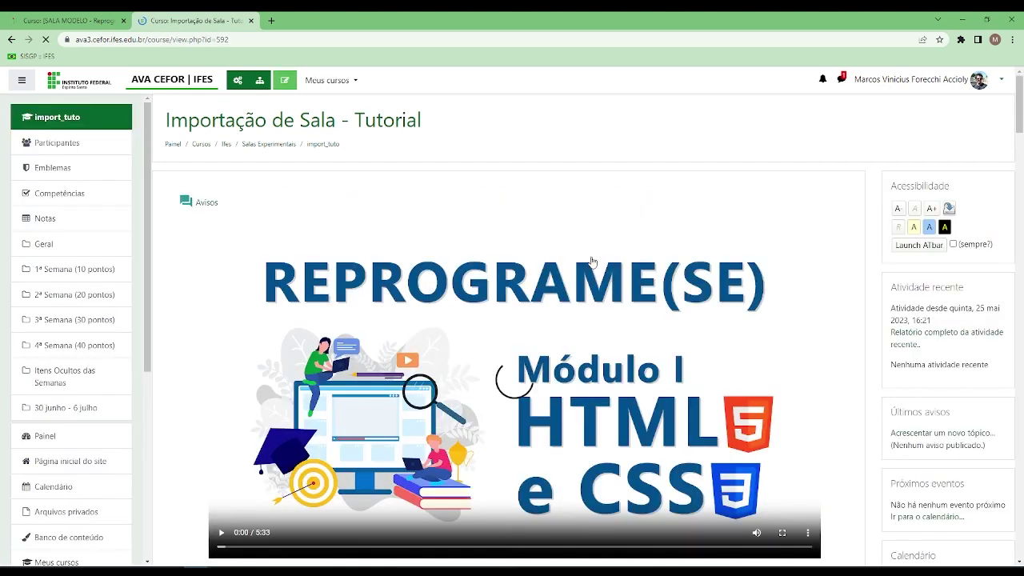
Compare the imported course page and its breadcrumb with the model course in the other browser tab.
click(92, 16)
click(192, 20)
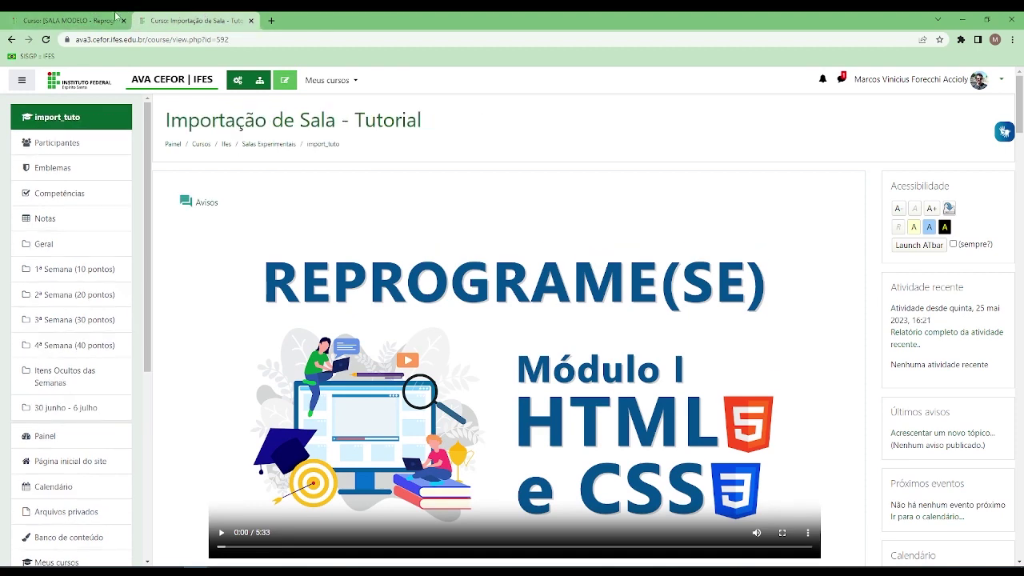
click(88, 17)
click(178, 18)
click(116, 18)
click(172, 18)
mouse_move(343, 149)
mouse_down()
mouse_move(304, 149)
mouse_move(377, 146)
mouse_move(324, 146)
mouse_up()
Examine the imported course content from Avisos through Itens Ocultos das Semanas and the 30 junho - 6 julho section.
scroll(460, 190, down, 1)
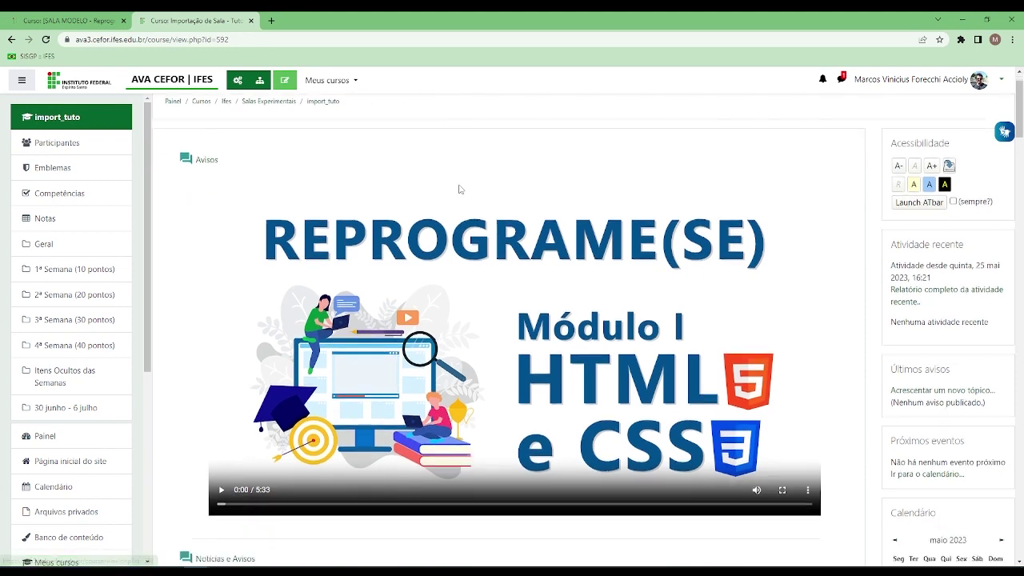
scroll(460, 189, down, 20)
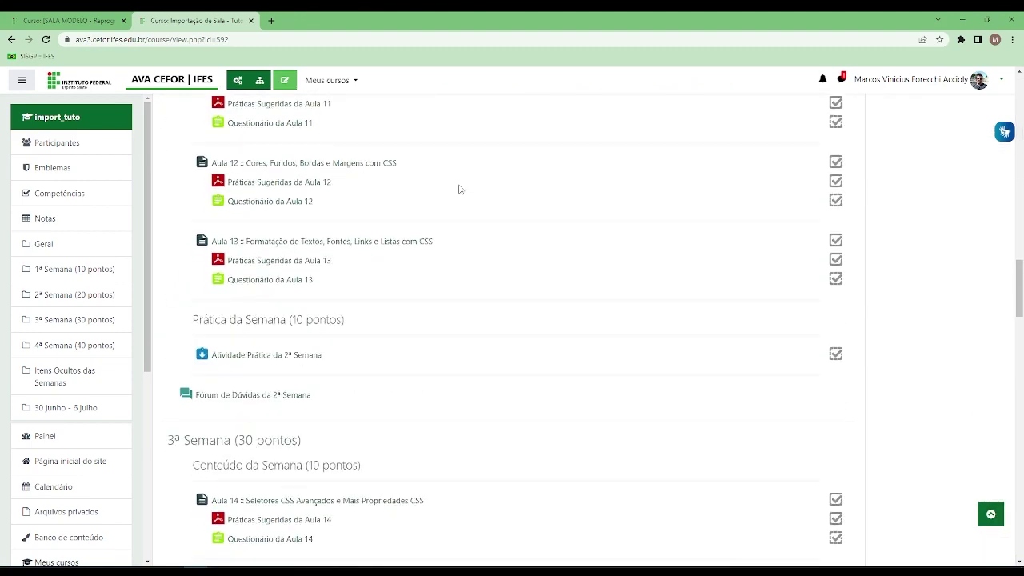
scroll(460, 189, down, 20)
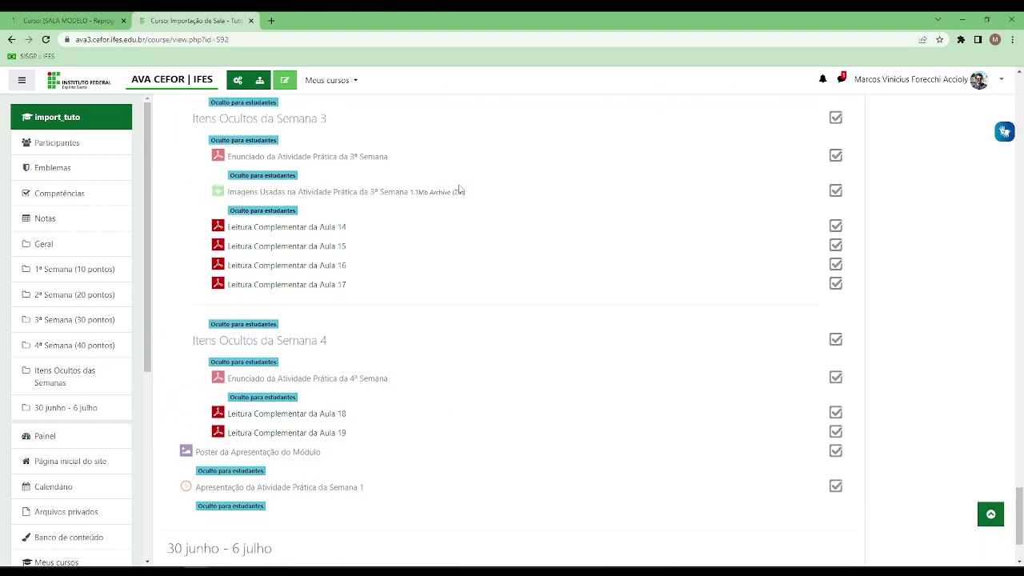
scroll(460, 189, down, 3)
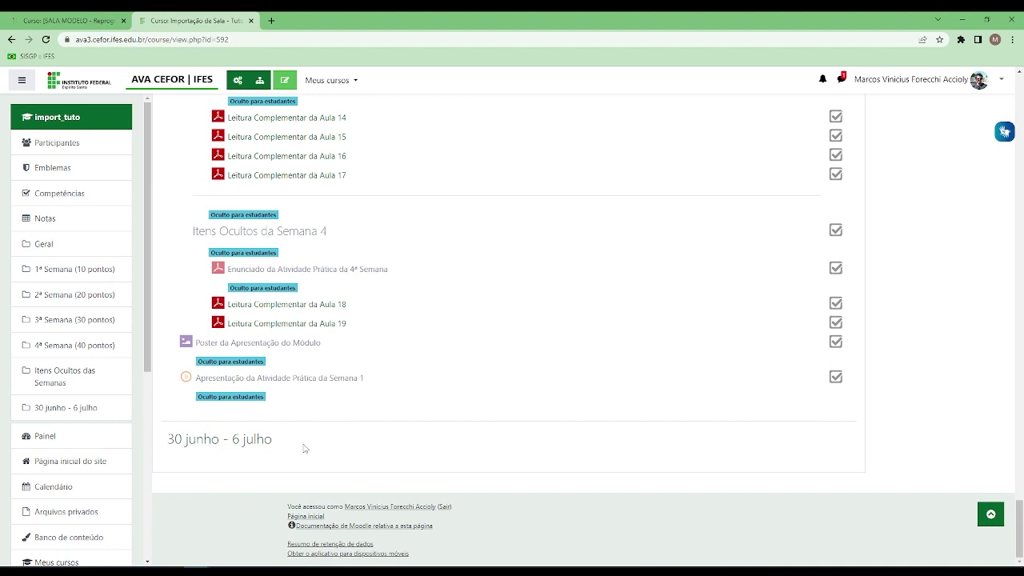
drag(304, 448, 162, 445)
click(336, 441)
scroll(300, 438, up, 15)
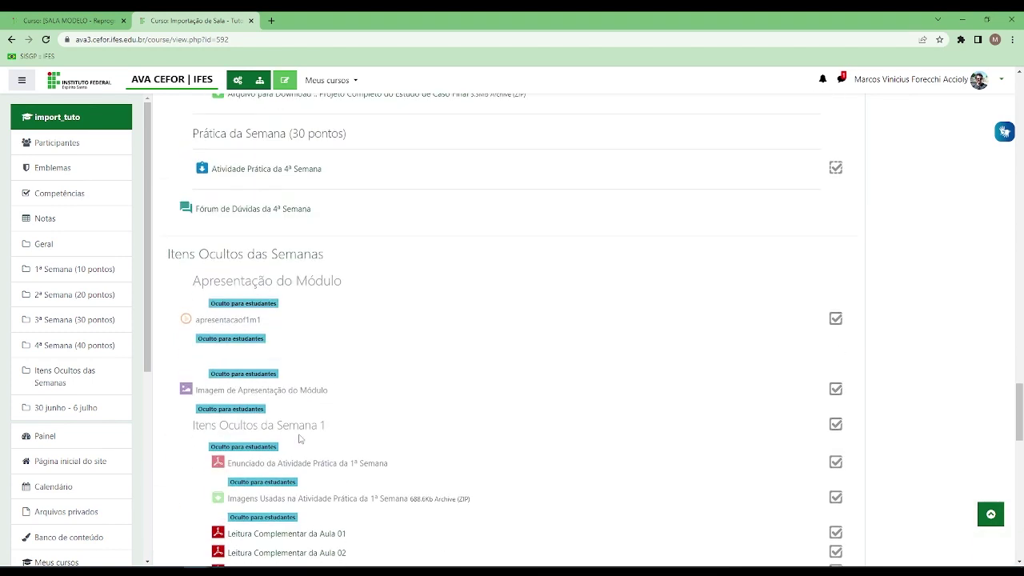
scroll(300, 439, up, 20)
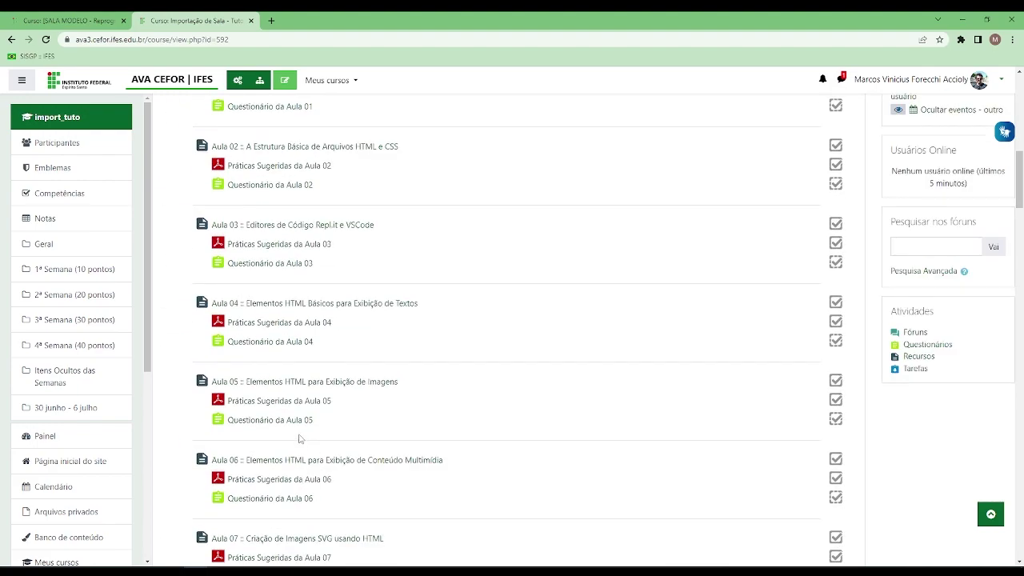
scroll(300, 438, up, 3)
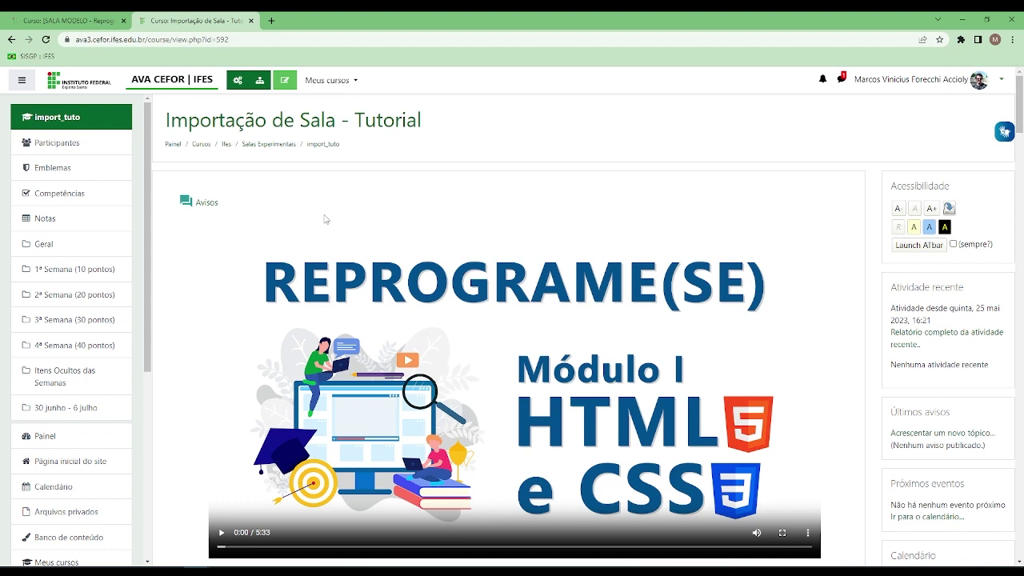
Switch to the model course's browser tab and open its course backup from the course management options.
click(72, 17)
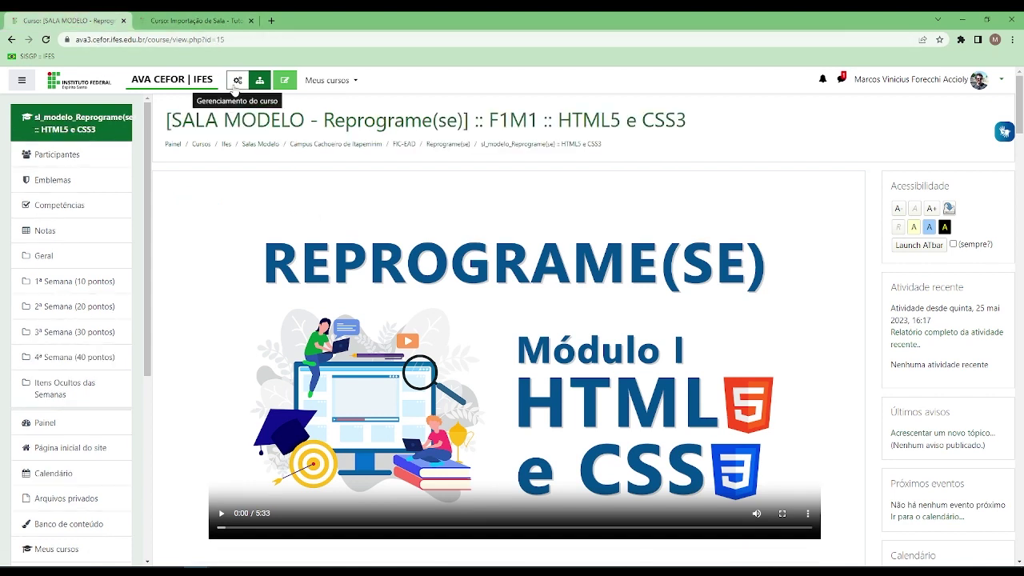
click(183, 17)
click(90, 18)
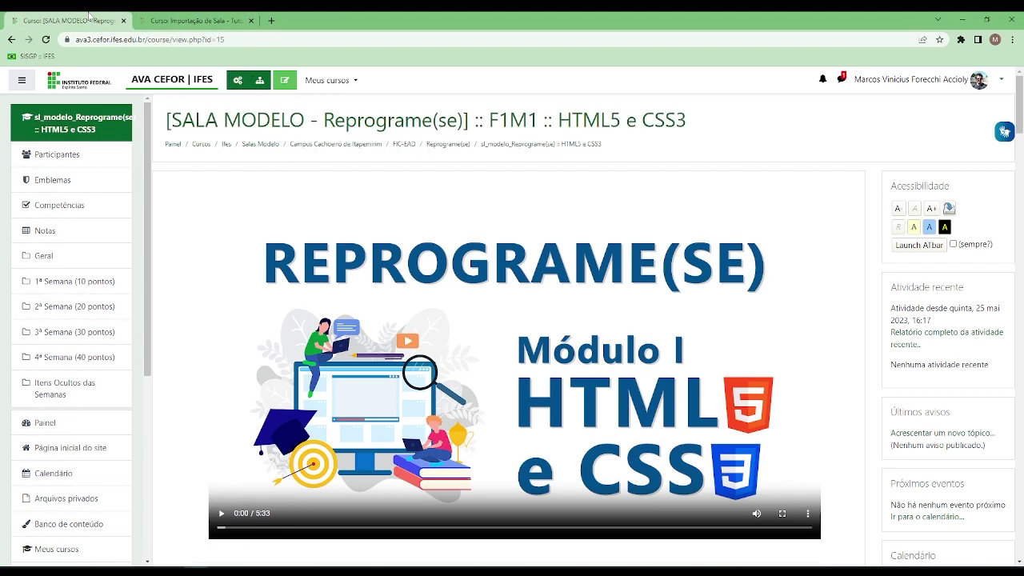
click(238, 82)
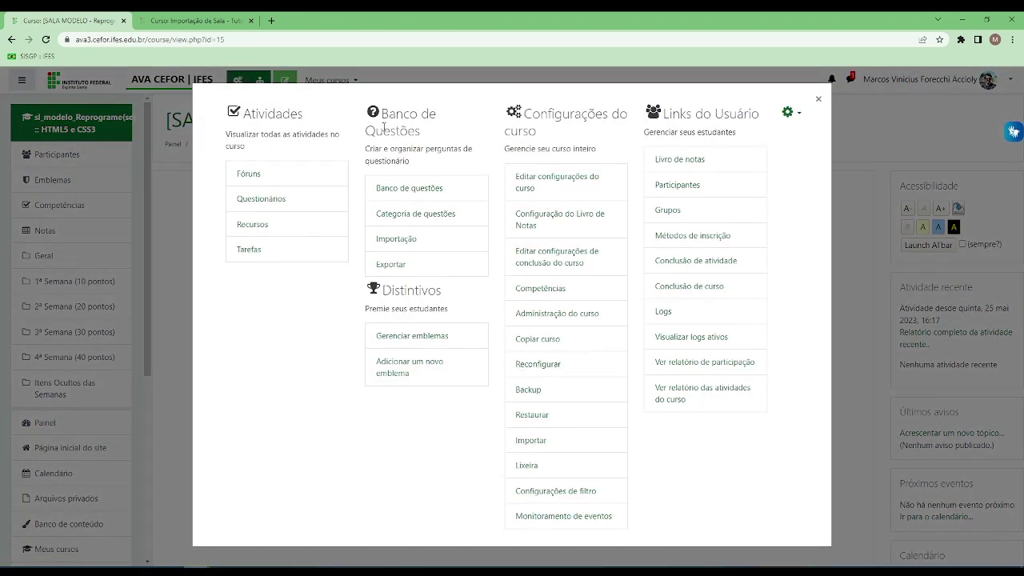
click(551, 78)
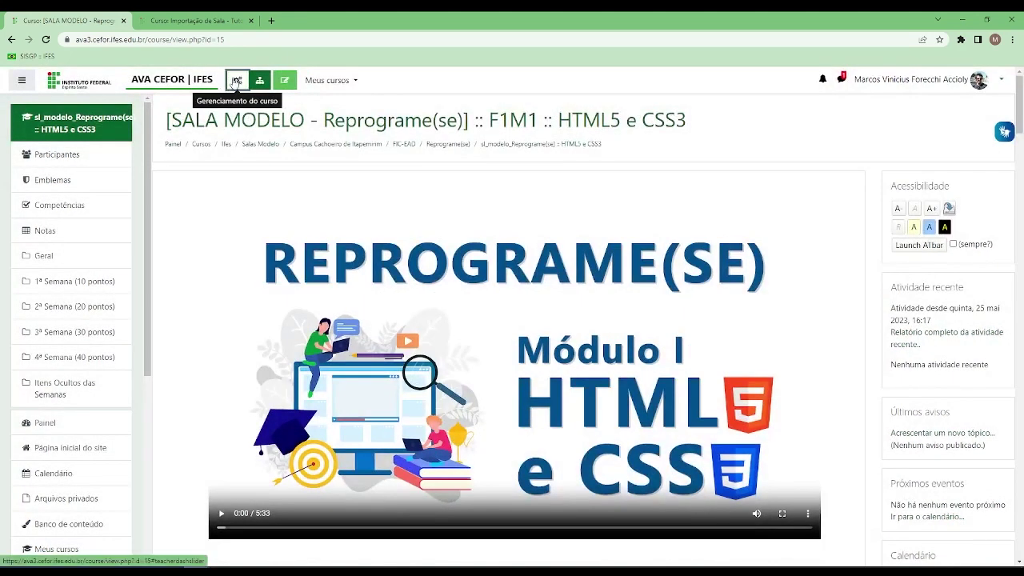
click(235, 80)
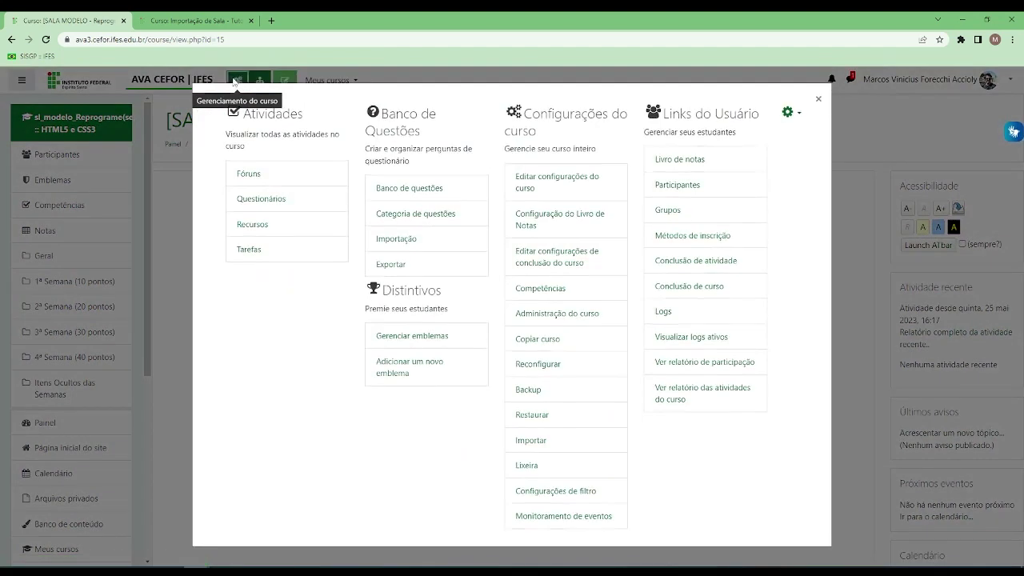
click(529, 392)
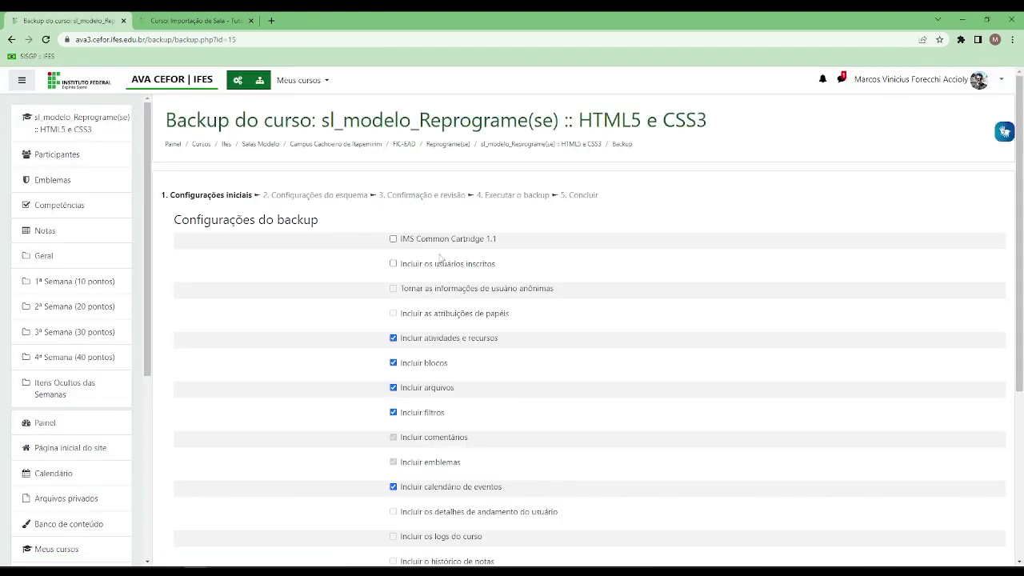
Review the initial backup settings, from IMS Common Cartridge 1.1 to the content bank option.
scroll(407, 246, down, 3)
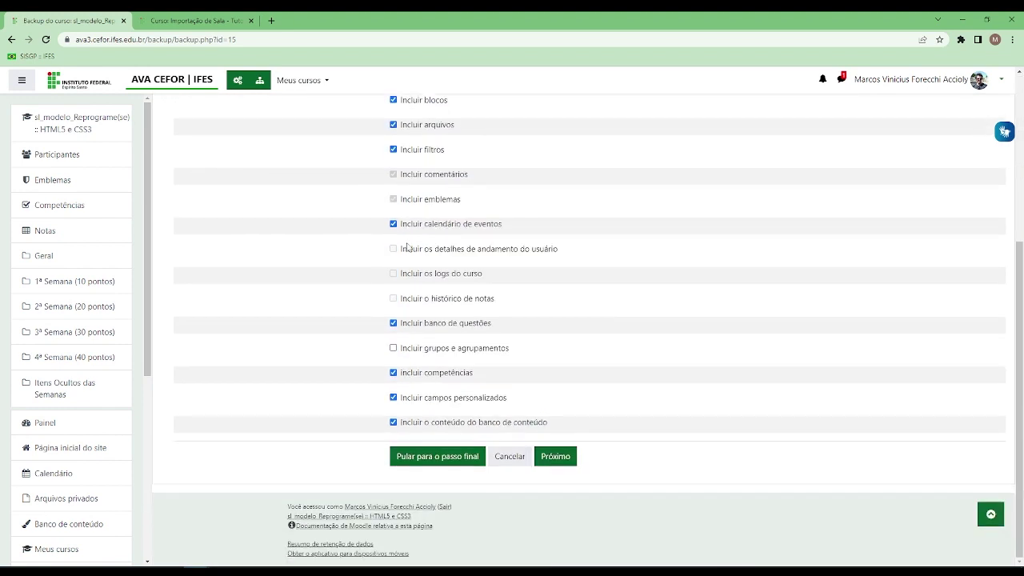
scroll(436, 296, up, 3)
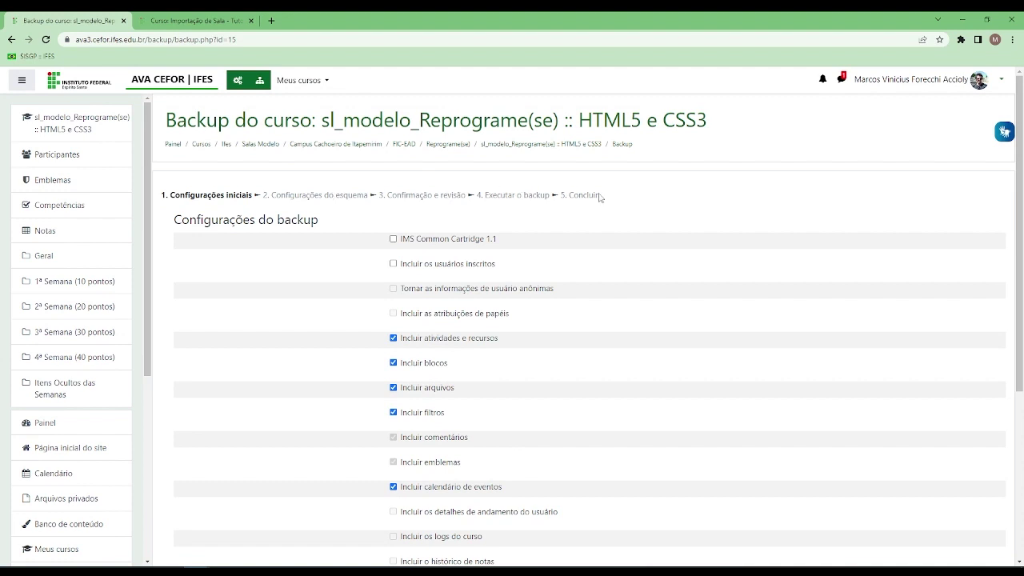
scroll(600, 198, down, 3)
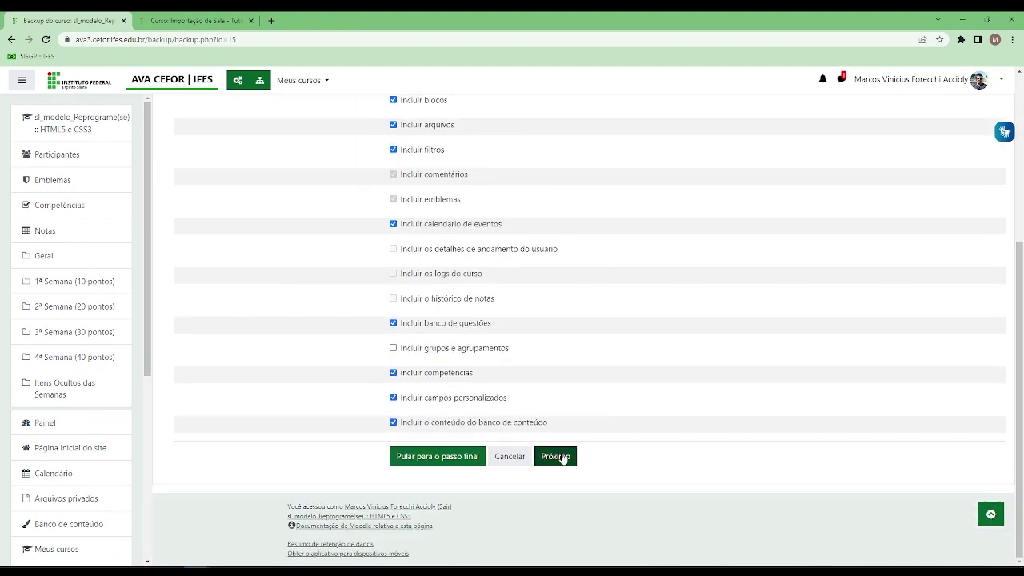
scroll(403, 288, up, 2)
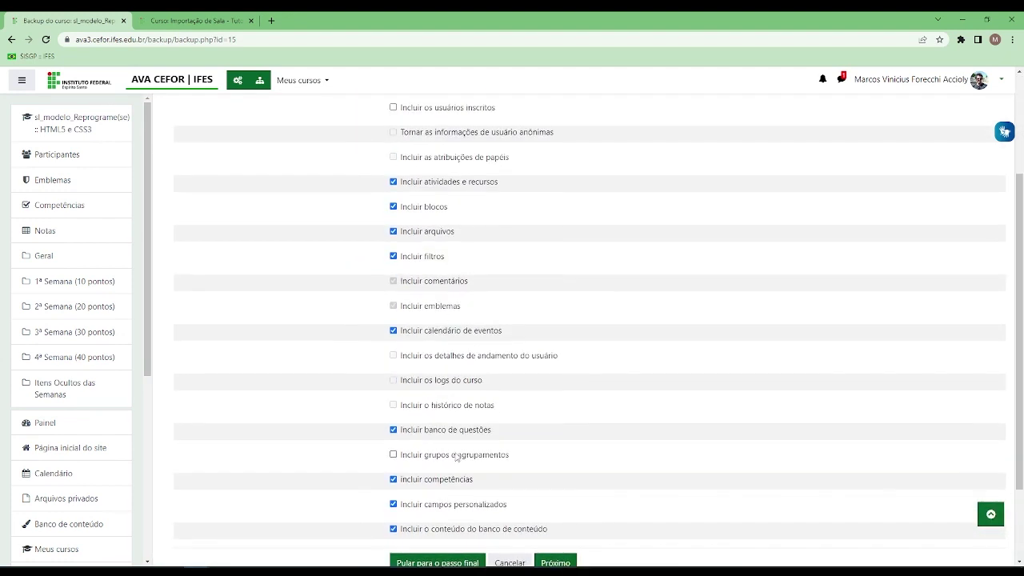
scroll(424, 384, down, 2)
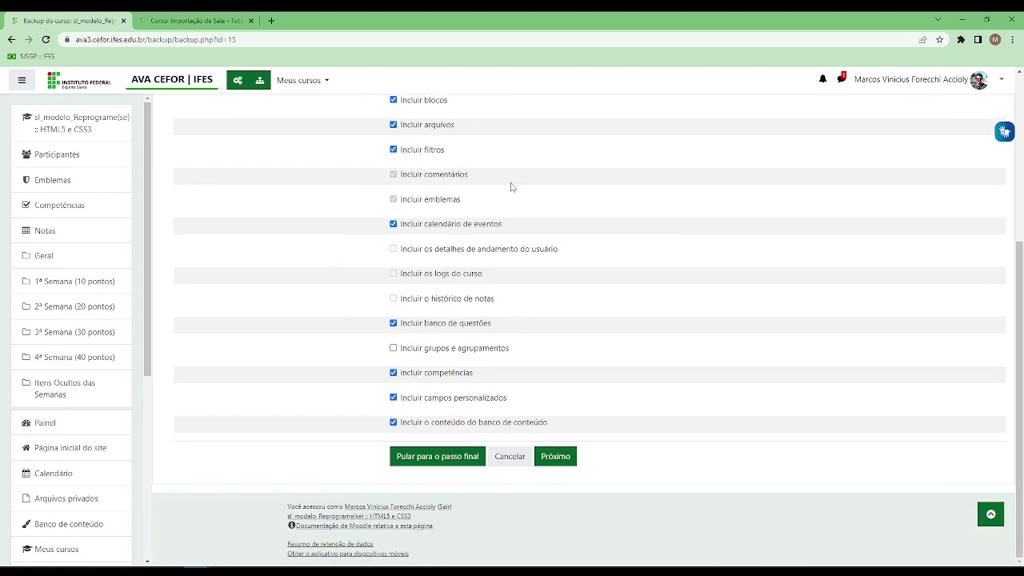
Accept the initial backup settings, keep every course section and activity included in the schema, and proceed to Confirmação e revisão.
click(555, 456)
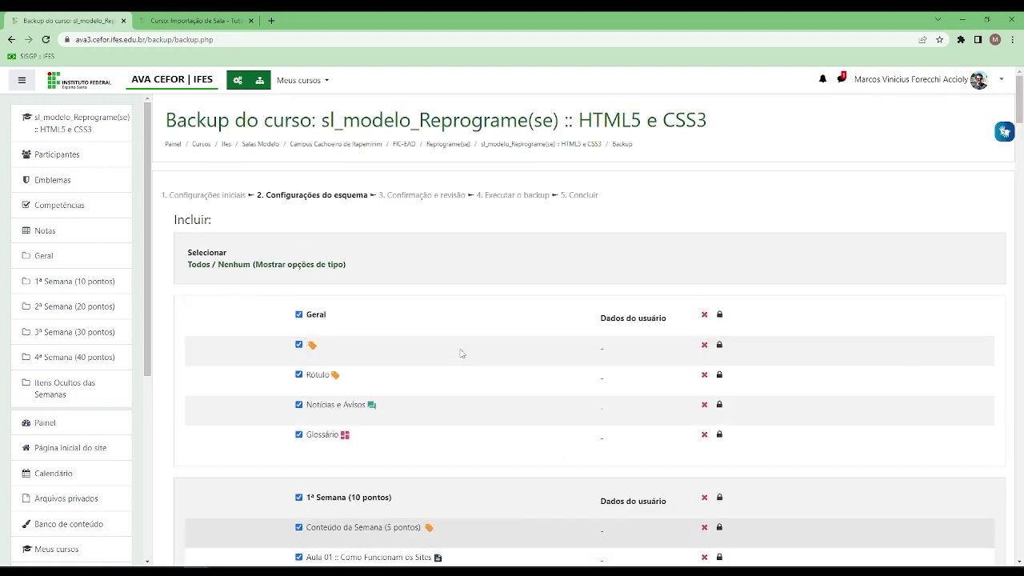
scroll(460, 352, down, 2)
scroll(460, 352, up, 2)
scroll(400, 413, down, 7)
scroll(398, 413, down, 20)
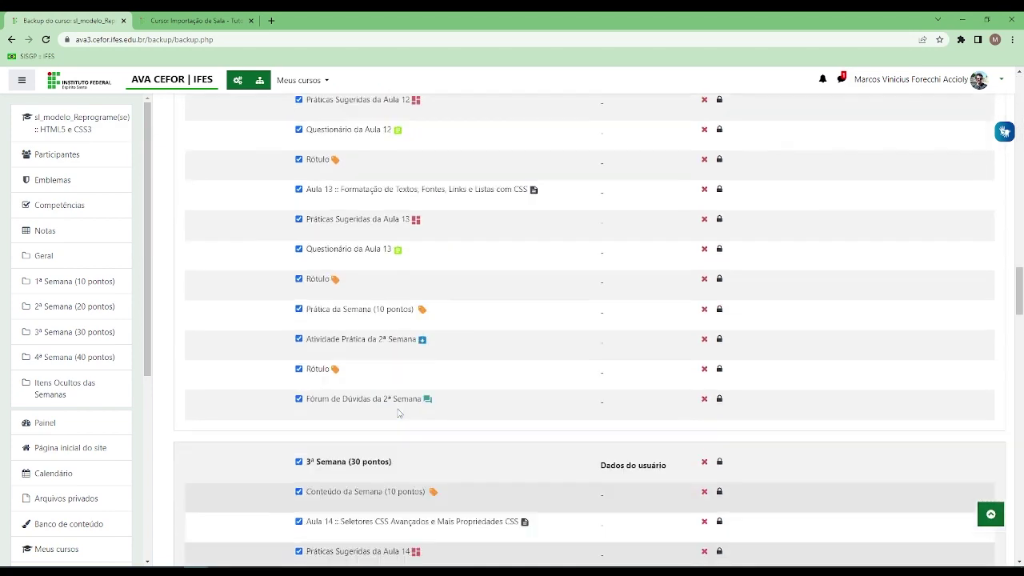
scroll(399, 412, down, 7)
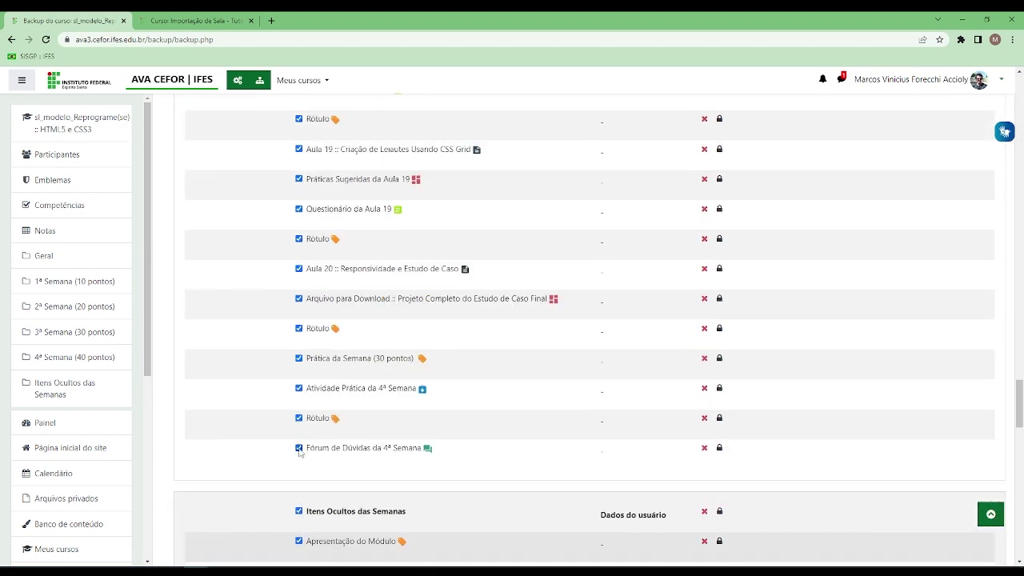
scroll(361, 346, down, 20)
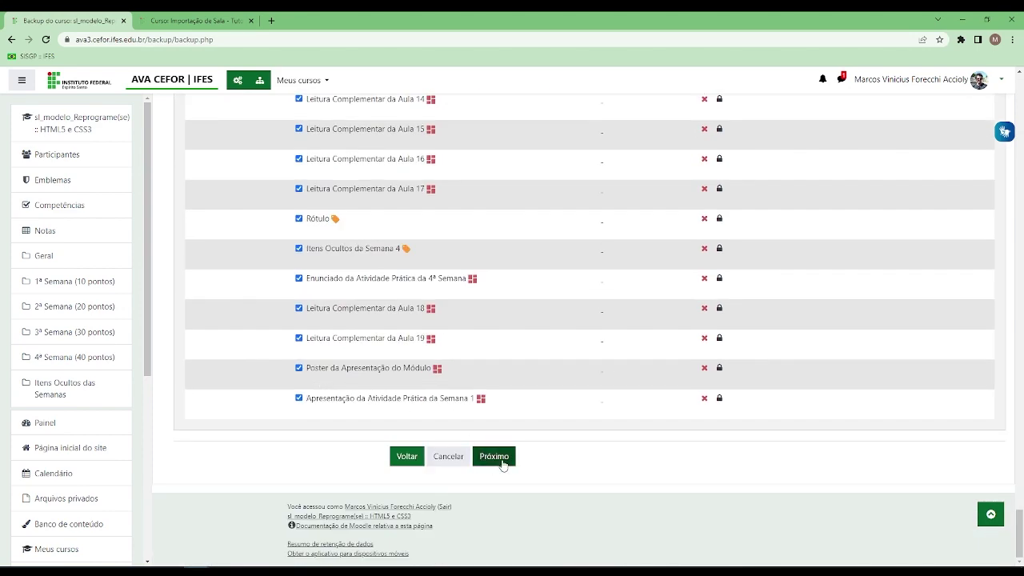
click(502, 465)
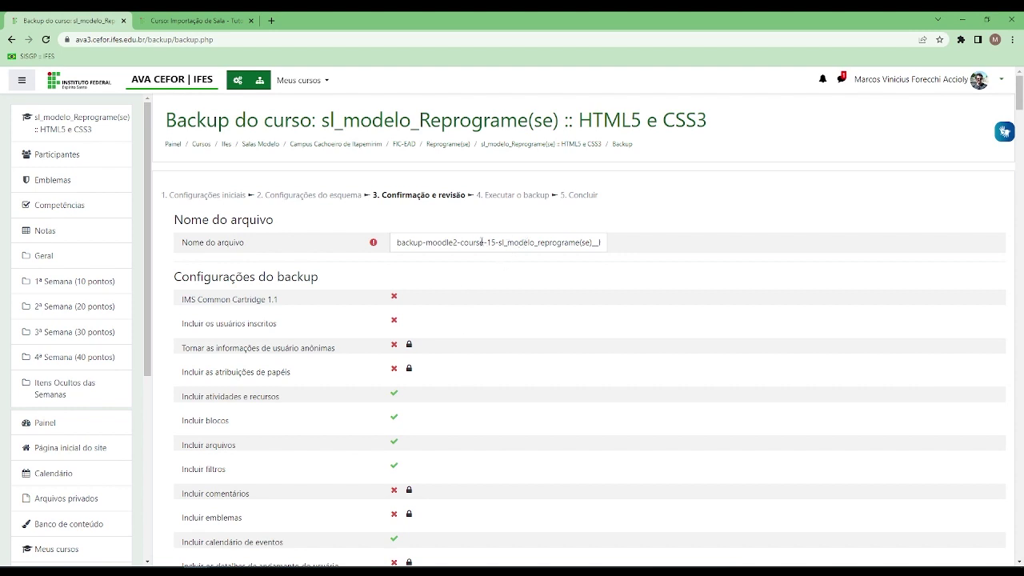
Check the full proposed backup file name in Nome do arquivo, including its ending.
drag(429, 241, 640, 245)
click(565, 241)
click(475, 242)
click(600, 242)
click(562, 241)
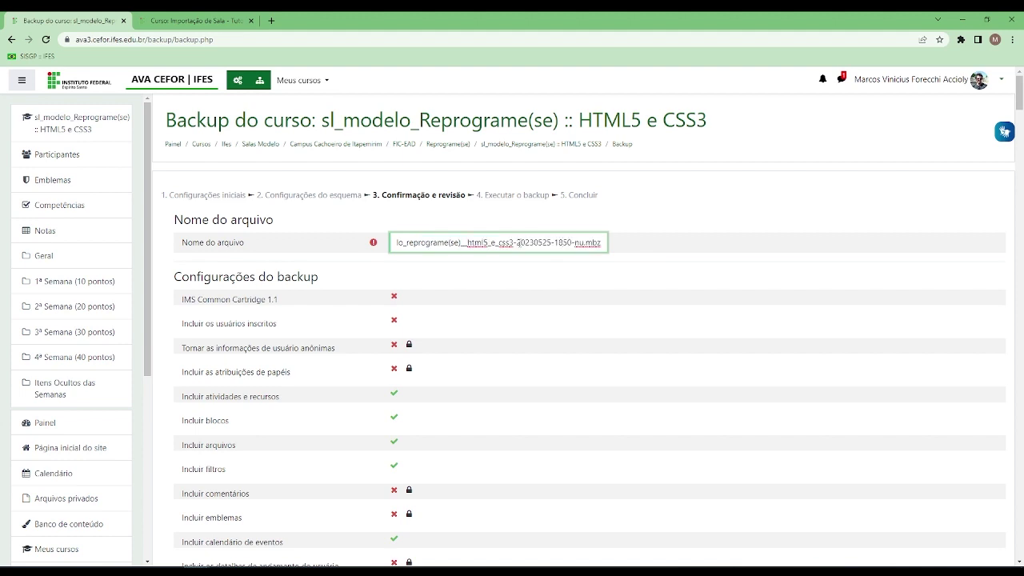
Review the backup settings and included items, execute the model course's backup, and continue to its Restaurar curso page.
scroll(550, 368, down, 3)
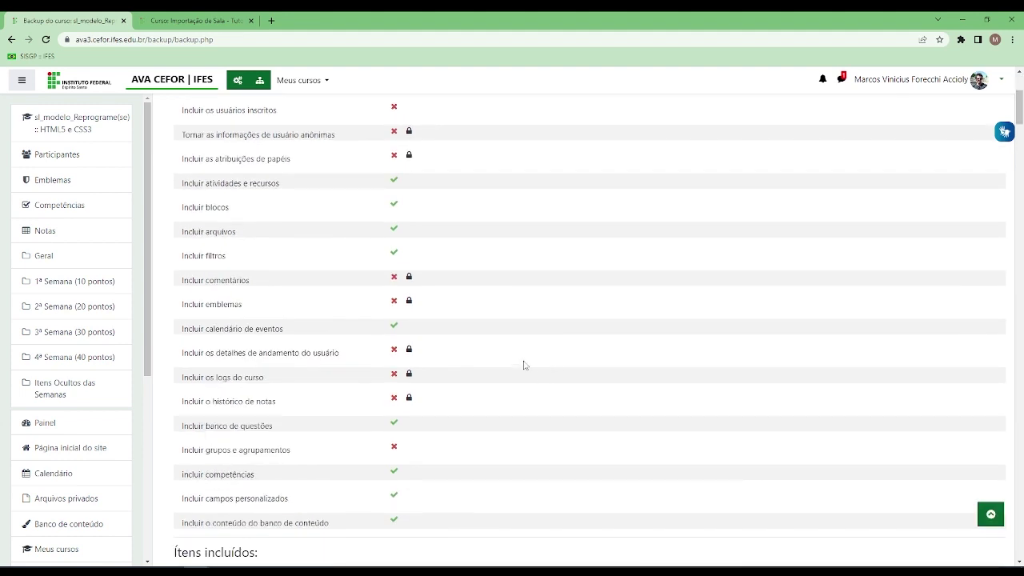
scroll(485, 333, down, 3)
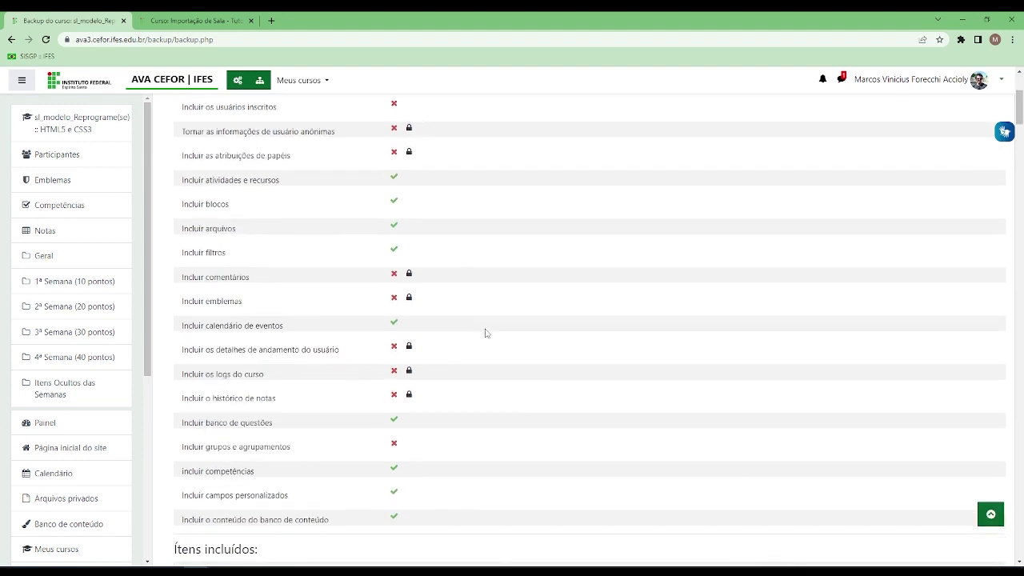
scroll(485, 333, down, 12)
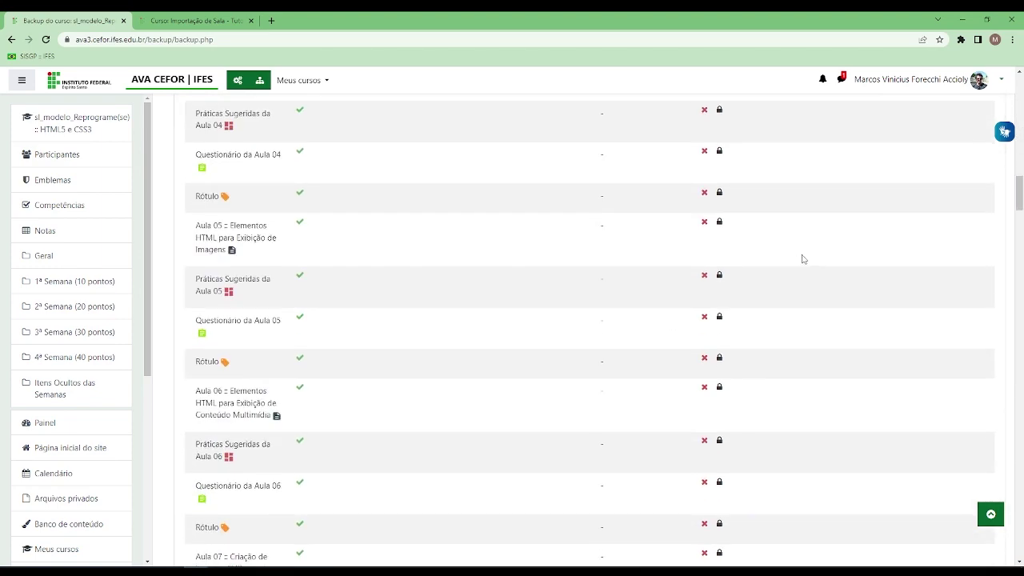
drag(1018, 200, 1014, 550)
click(530, 444)
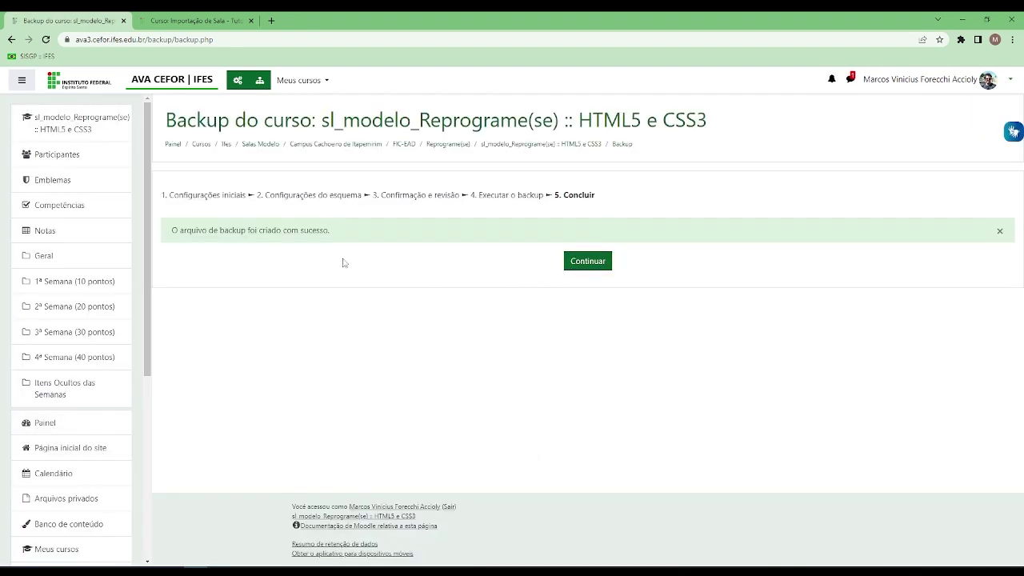
click(587, 261)
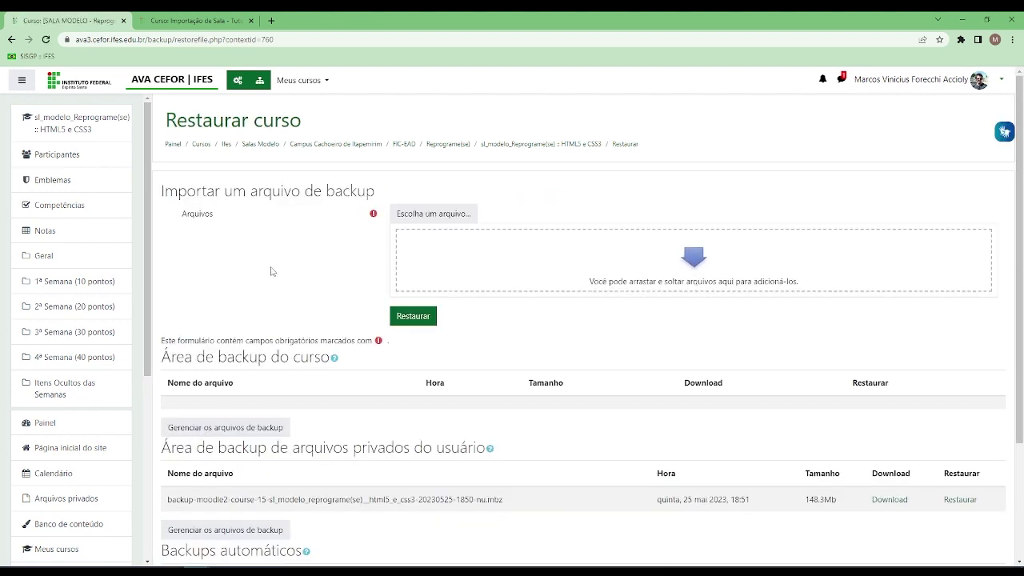
Look over the Restaurar curso page, focusing on the Importar um arquivo de backup section.
scroll(273, 280, down, 2)
scroll(272, 272, up, 2)
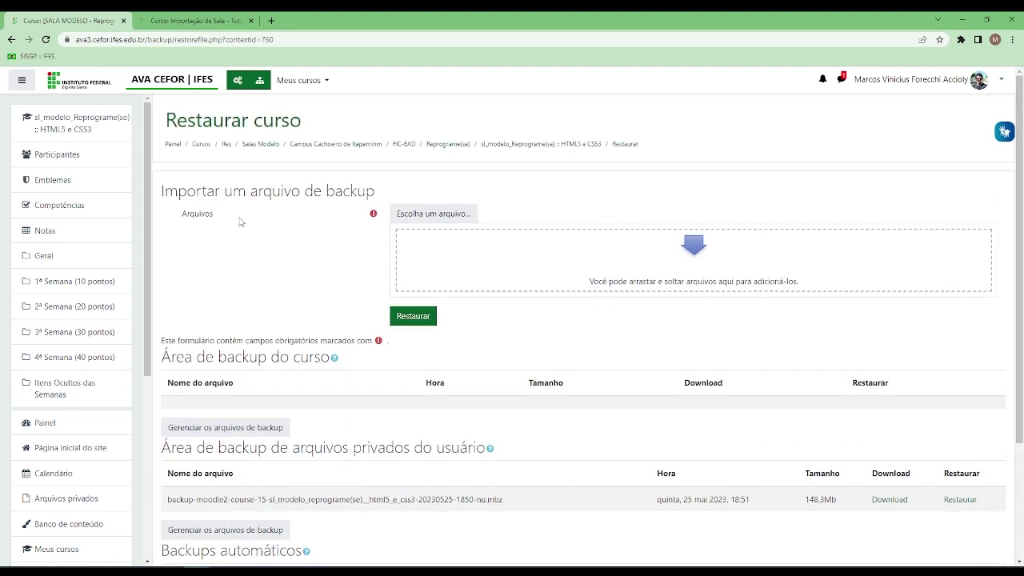
drag(177, 191, 272, 190)
click(272, 191)
scroll(308, 240, down, 2)
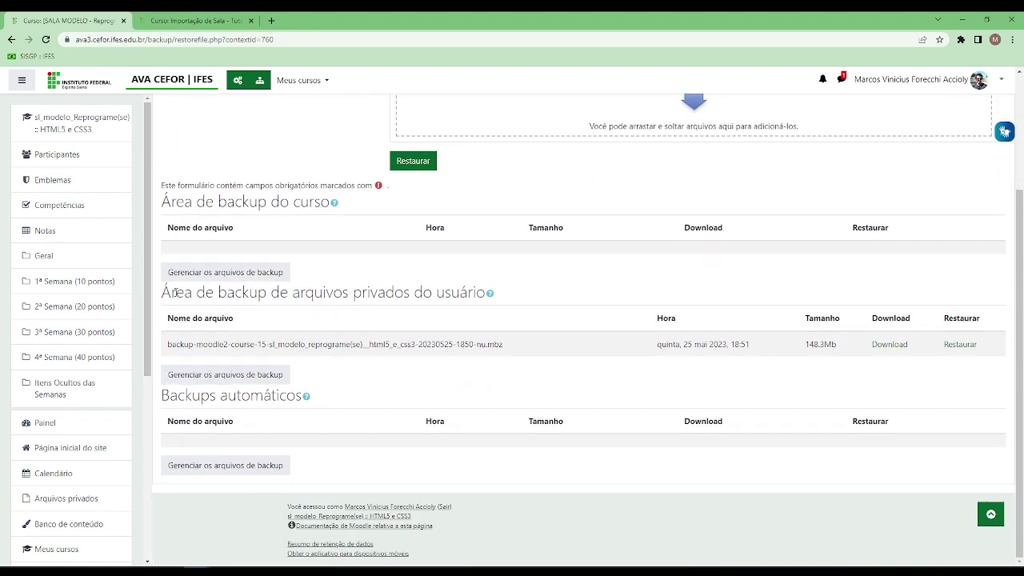
Examine the new backup file's name and size in the Área de backup de arquivos privados do usuário.
drag(174, 293, 452, 293)
click(391, 294)
drag(509, 346, 282, 341)
click(283, 342)
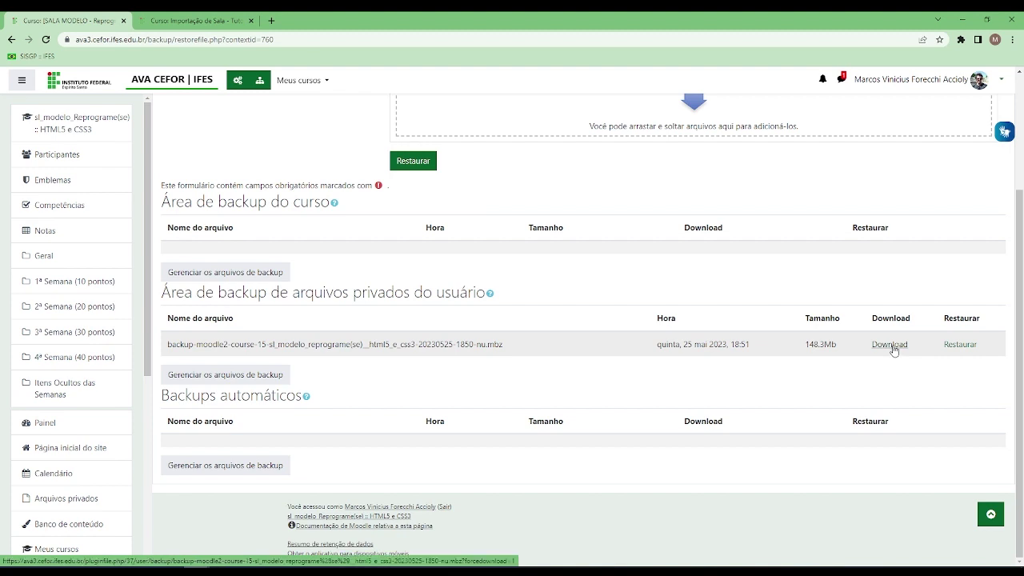
drag(840, 345, 804, 344)
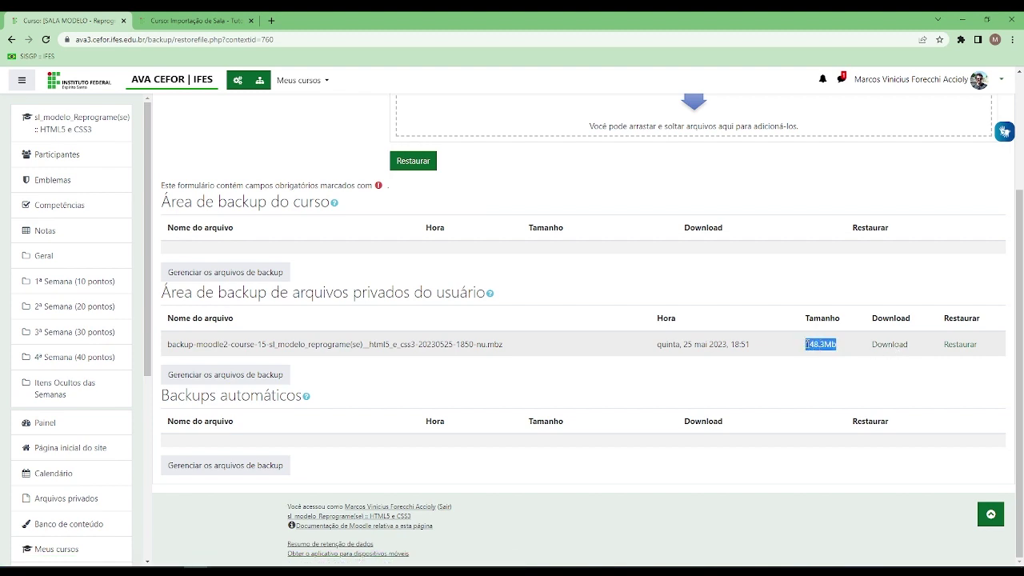
click(805, 344)
drag(503, 345, 339, 344)
click(343, 343)
Switch to the Importação de Sala - Tutorial course in the other browser tab and open its Restaurar page from course management.
click(174, 16)
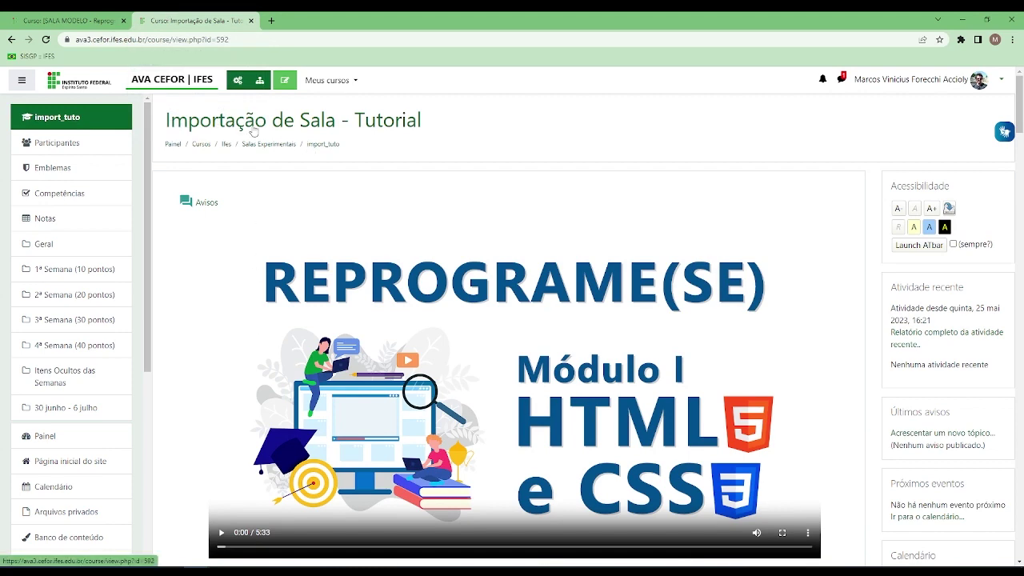
click(236, 83)
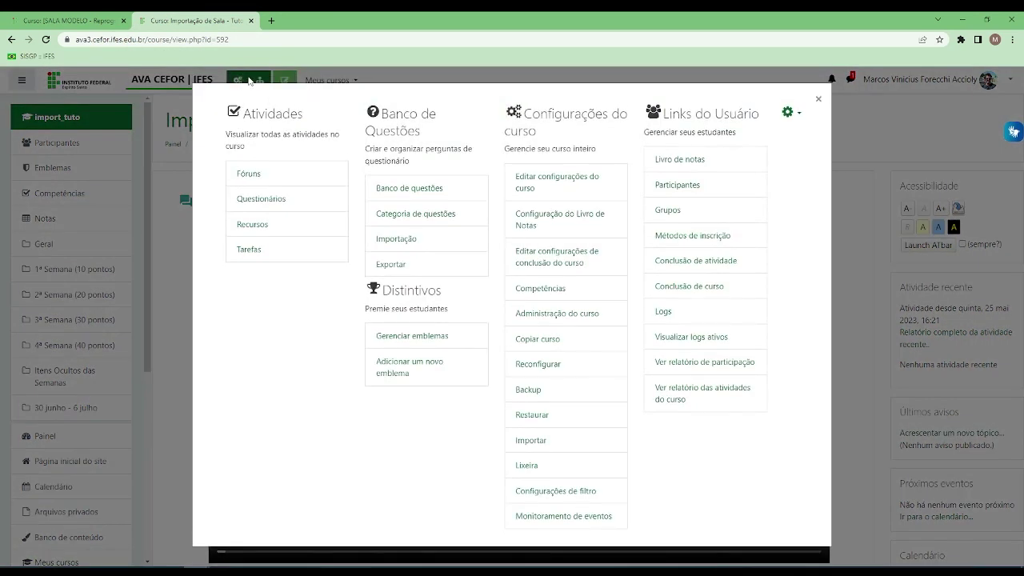
click(238, 82)
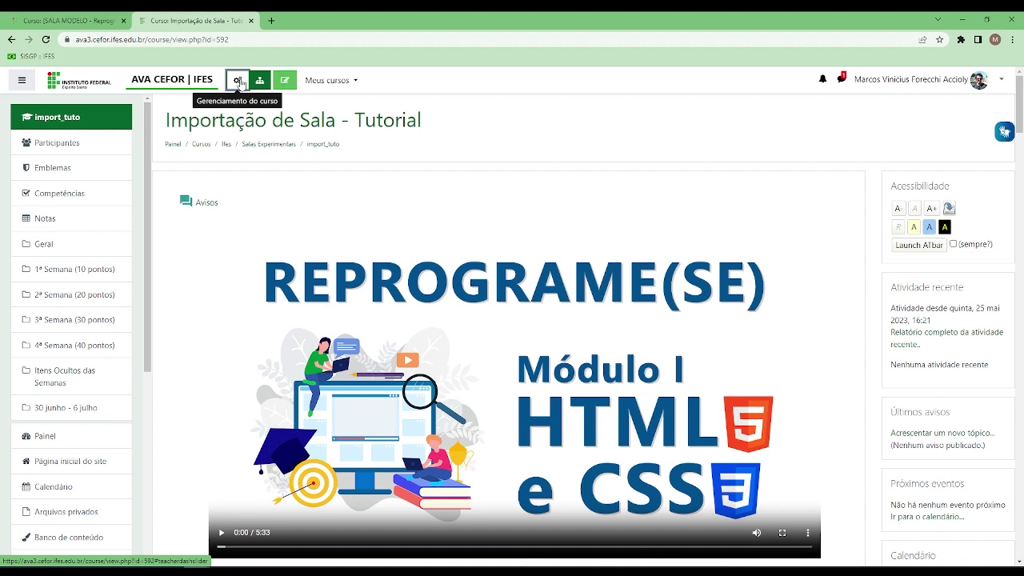
click(239, 83)
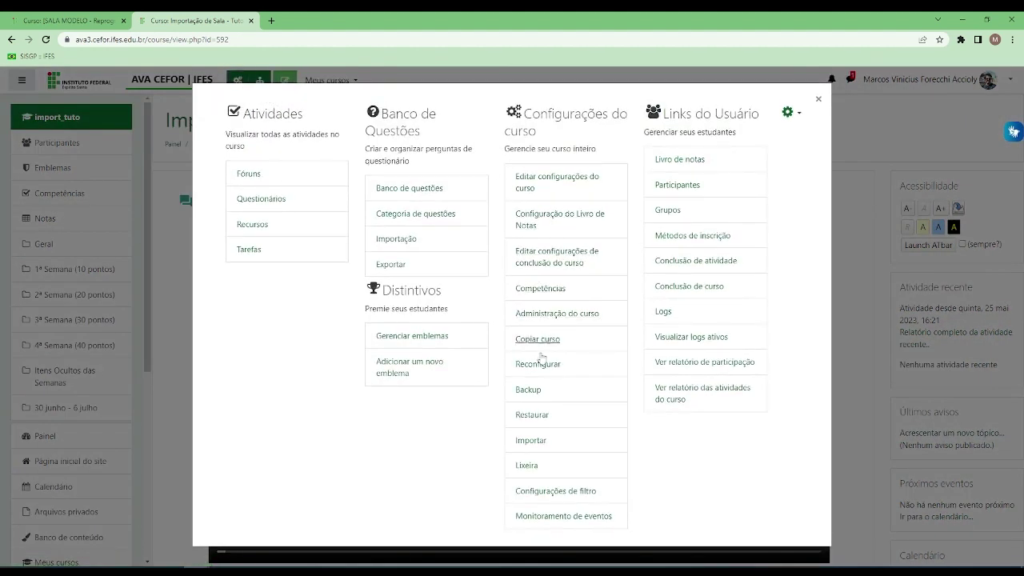
click(530, 414)
Locate the model course's backup file and its Restaurar option in the tutorial course's private user backup area.
scroll(452, 325, down, 2)
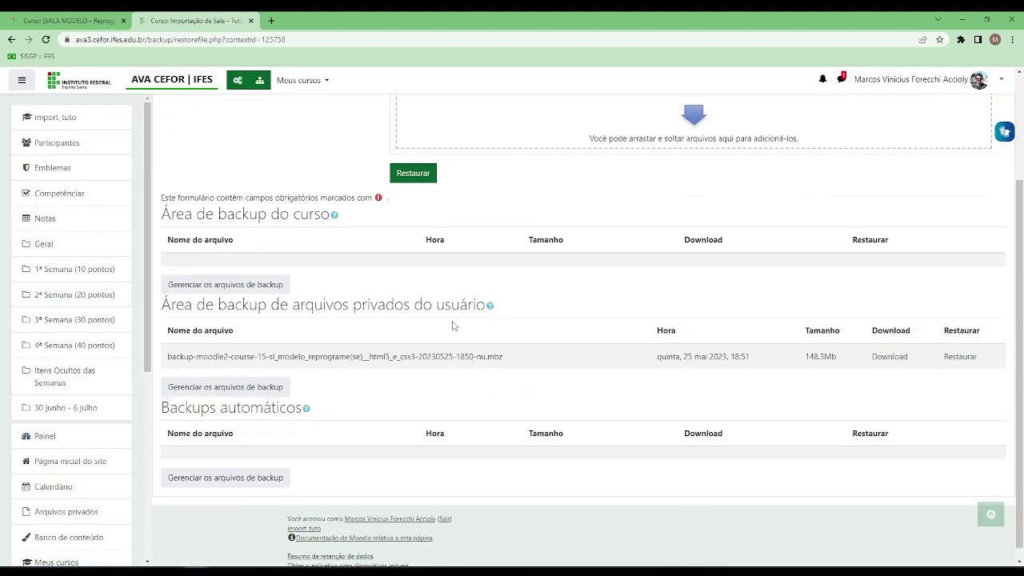
drag(504, 344, 166, 345)
click(346, 343)
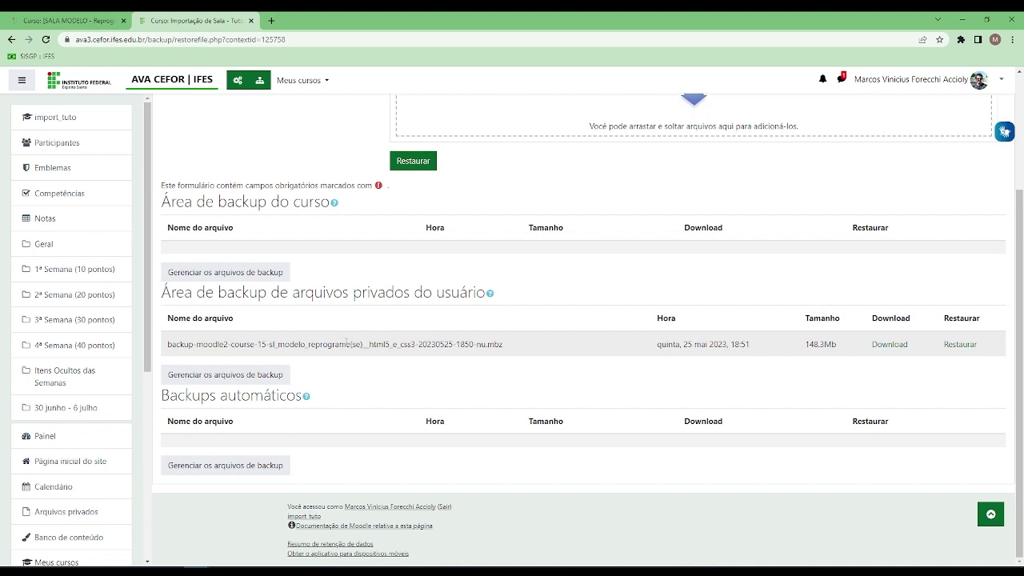
scroll(473, 360, up, 1)
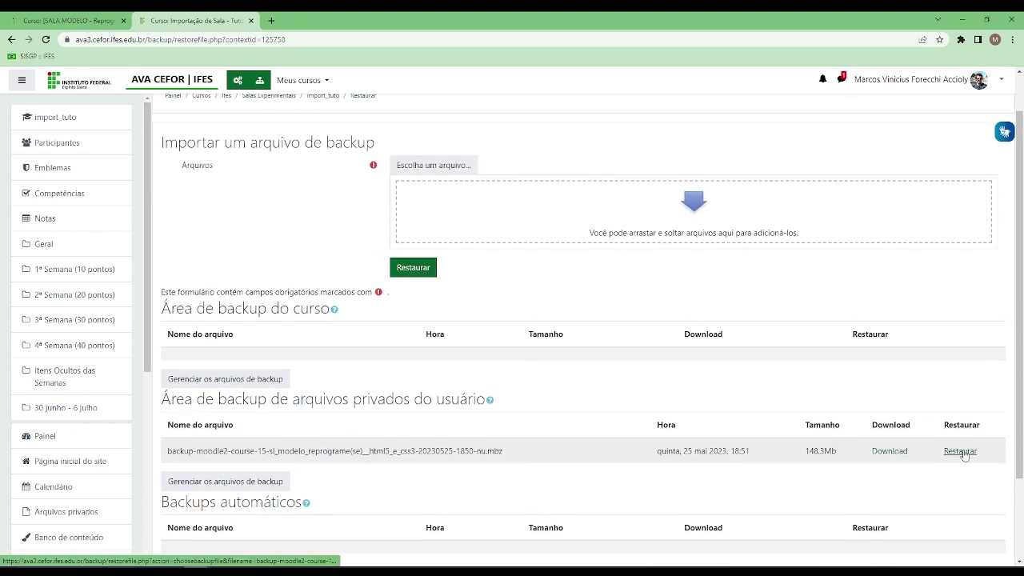